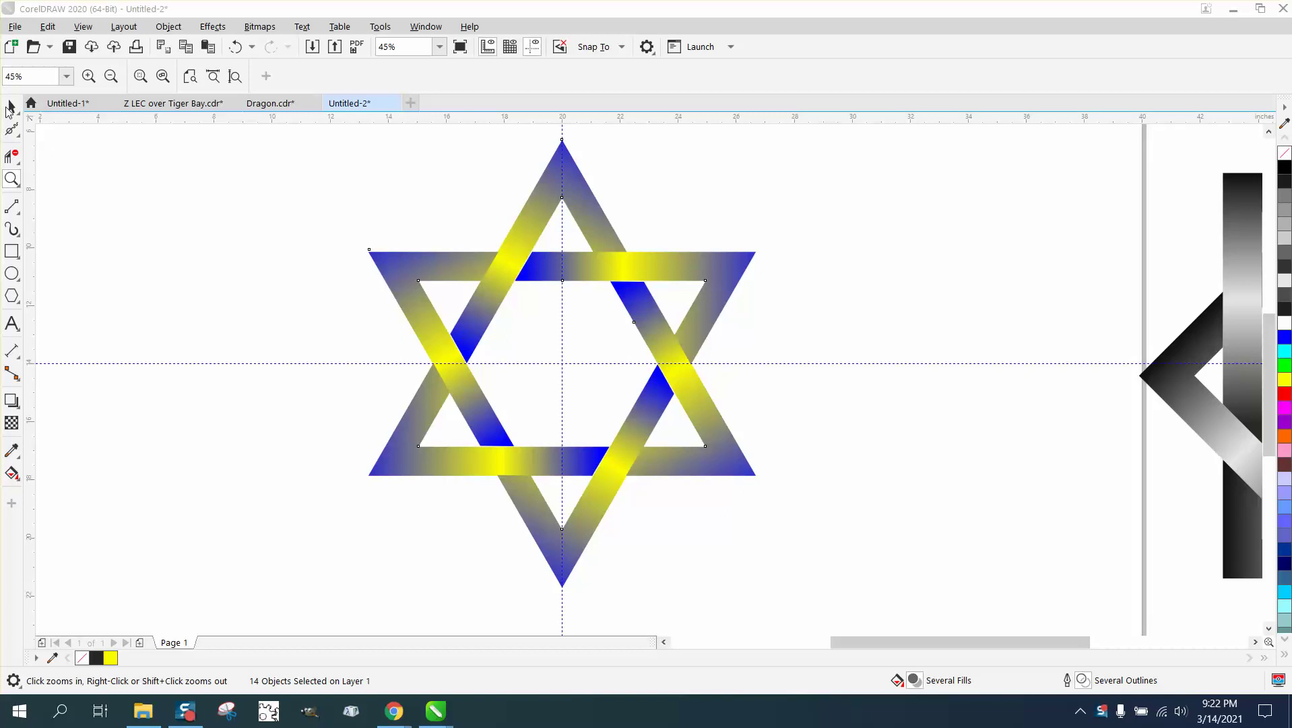
Step: Zoom out, select all pieces of the blue-yellow star, and drag it to the page's left edge
{"action": "left_click", "coordinate": [11, 106]}
{"action": "scroll", "coordinate": [444, 199], "scroll_direction": "down", "scroll_amount": 2}
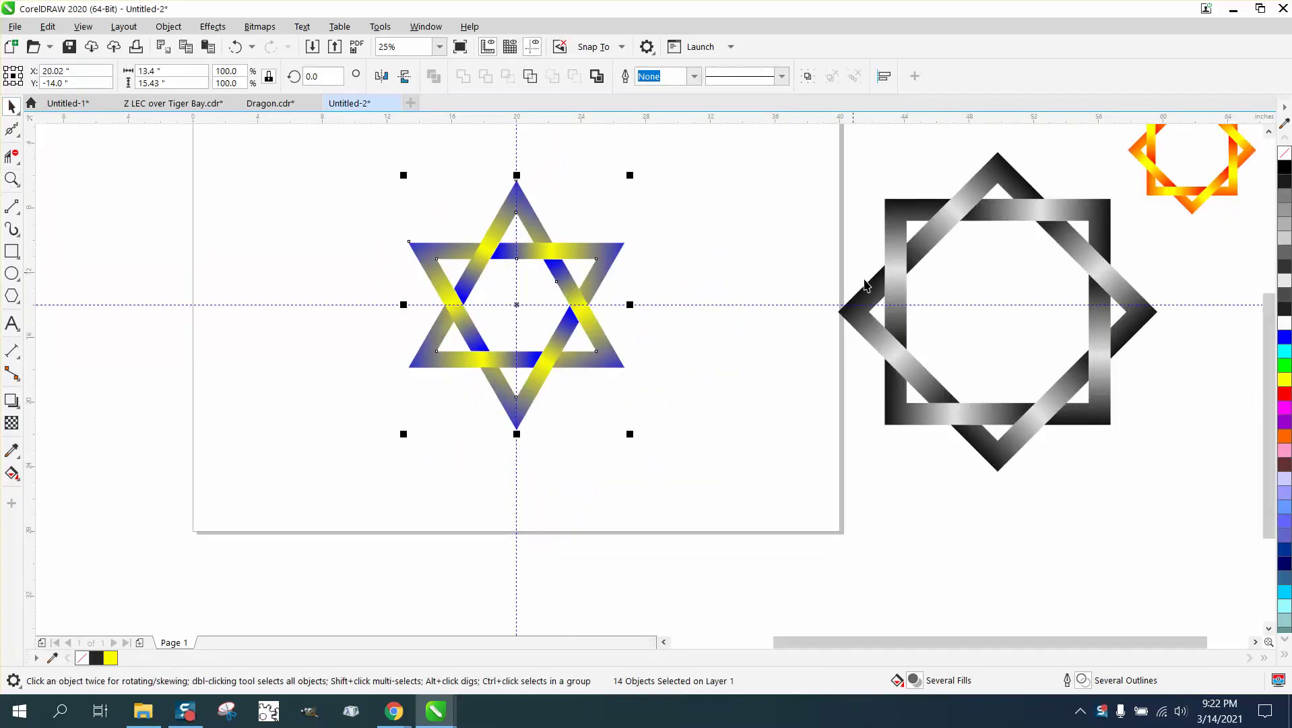
{"action": "left_click_drag", "start_coordinate": [363, 172], "coordinate": [745, 483]}
{"action": "left_click_drag", "start_coordinate": [519, 304], "coordinate": [224, 275]}
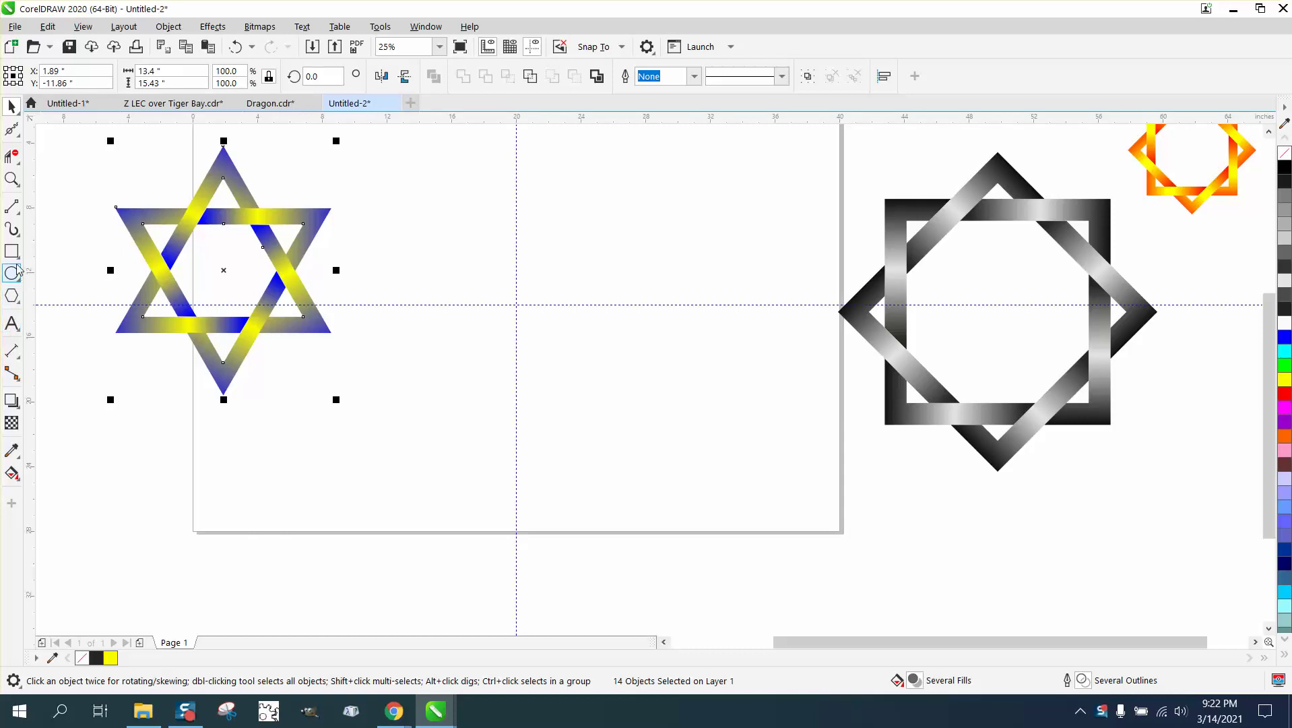
Step: Draw a 4-sided polygon diamond, centre it on the page, then change it to 3 sides
{"action": "left_click", "coordinate": [19, 307]}
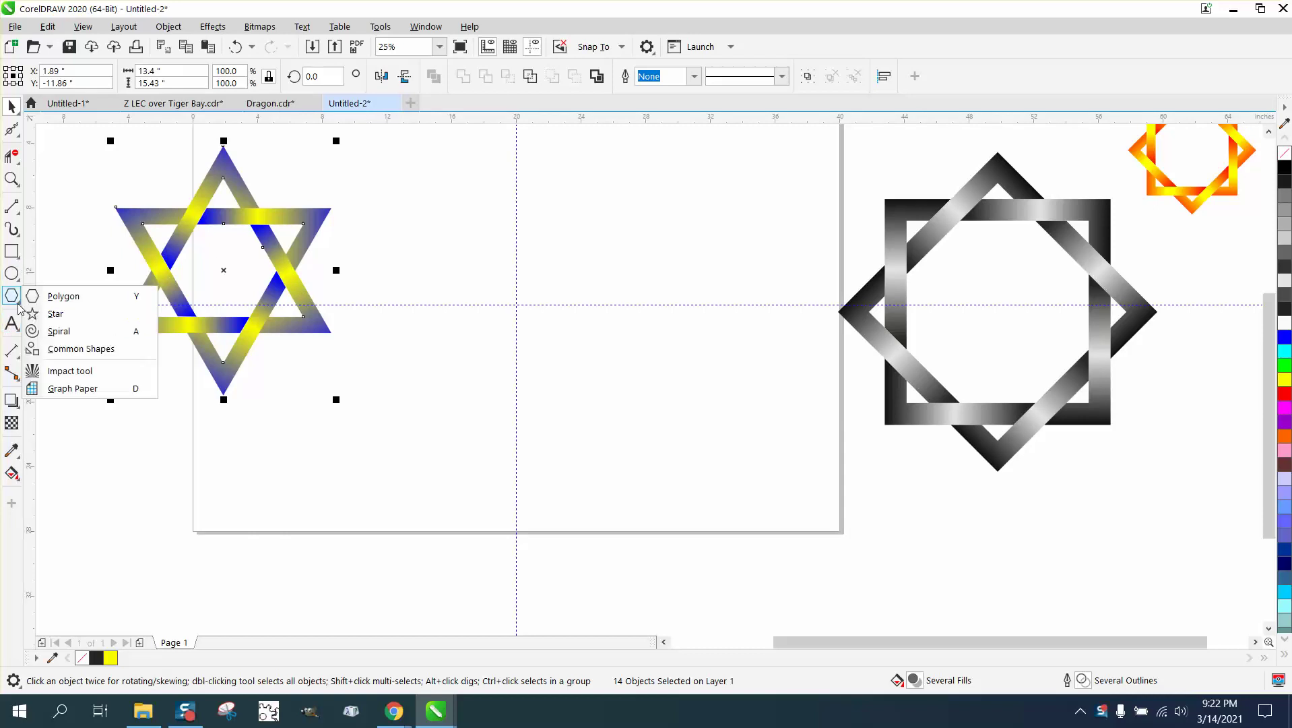
{"action": "left_click", "coordinate": [62, 296]}
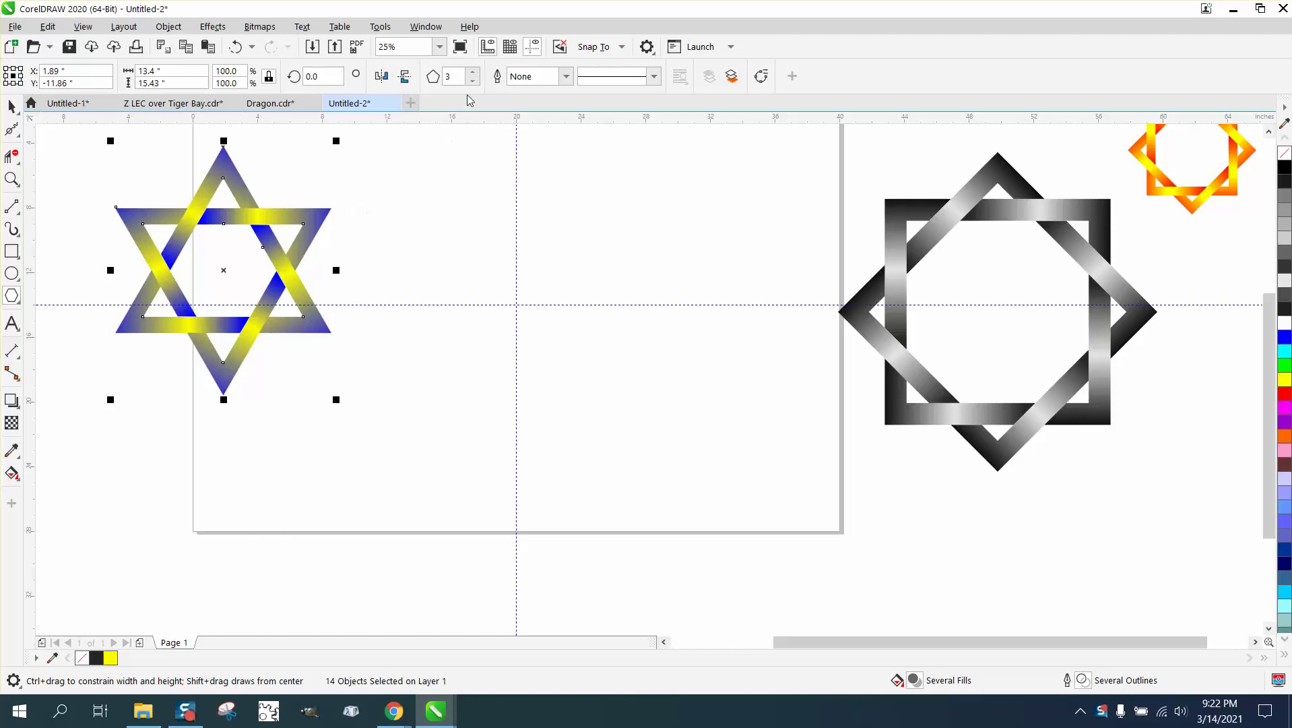
{"action": "left_click", "coordinate": [472, 72]}
{"action": "mouse_move", "coordinate": [559, 275]}
{"action": "left_mouse_down"}
{"action": "mouse_move", "coordinate": [464, 372]}
{"action": "mouse_move", "coordinate": [414, 450]}
{"action": "mouse_move", "coordinate": [410, 485]}
{"action": "left_mouse_up"}
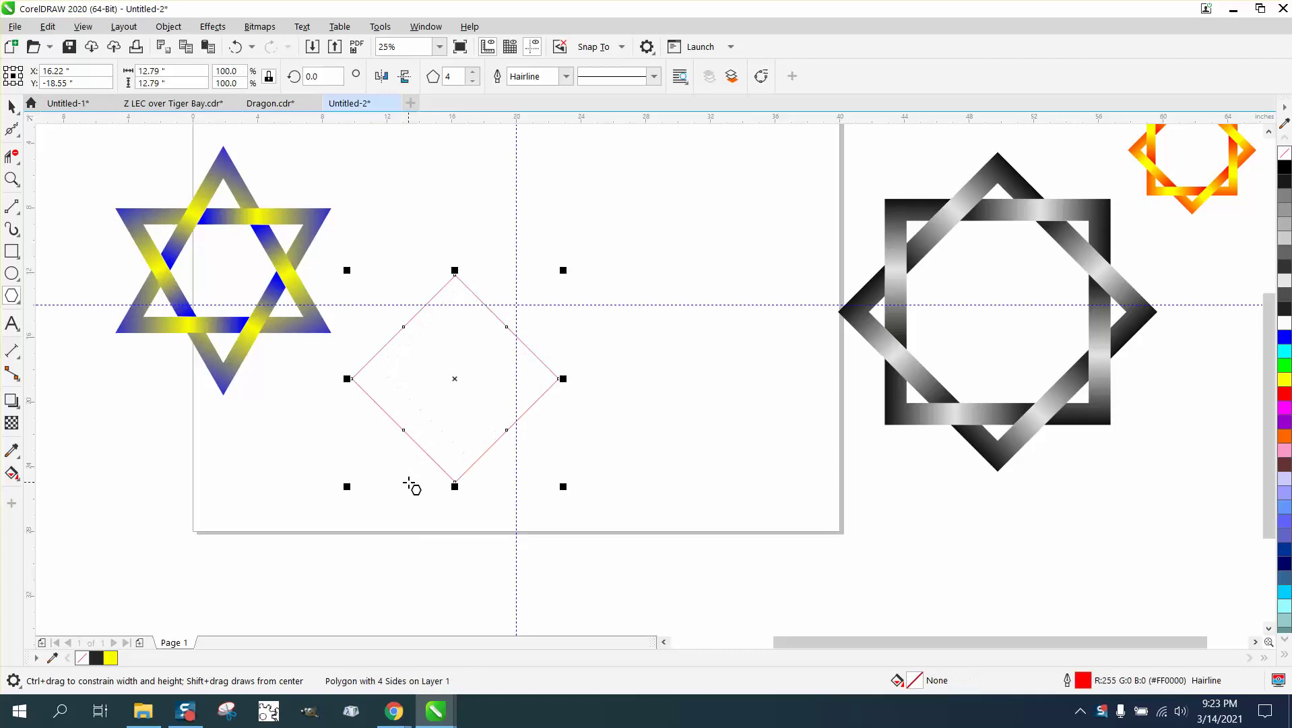
{"action": "key", "text": "p"}
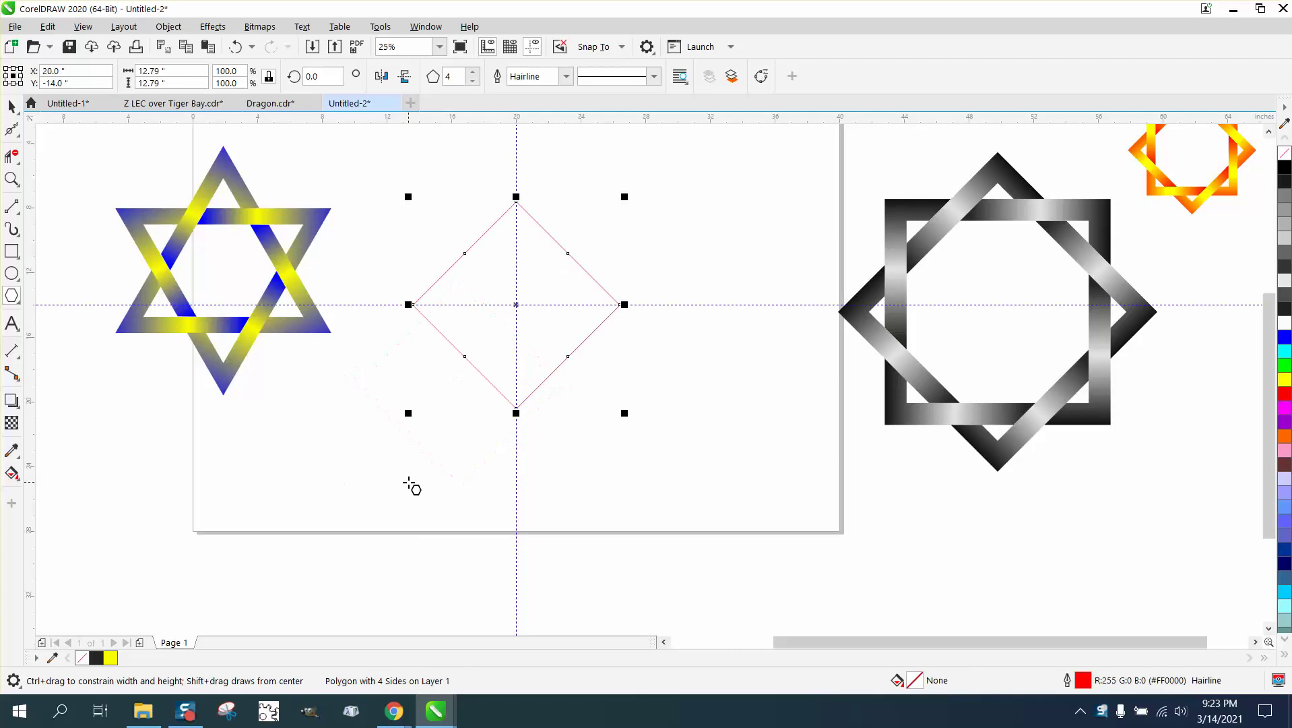
{"action": "left_click", "coordinate": [11, 106]}
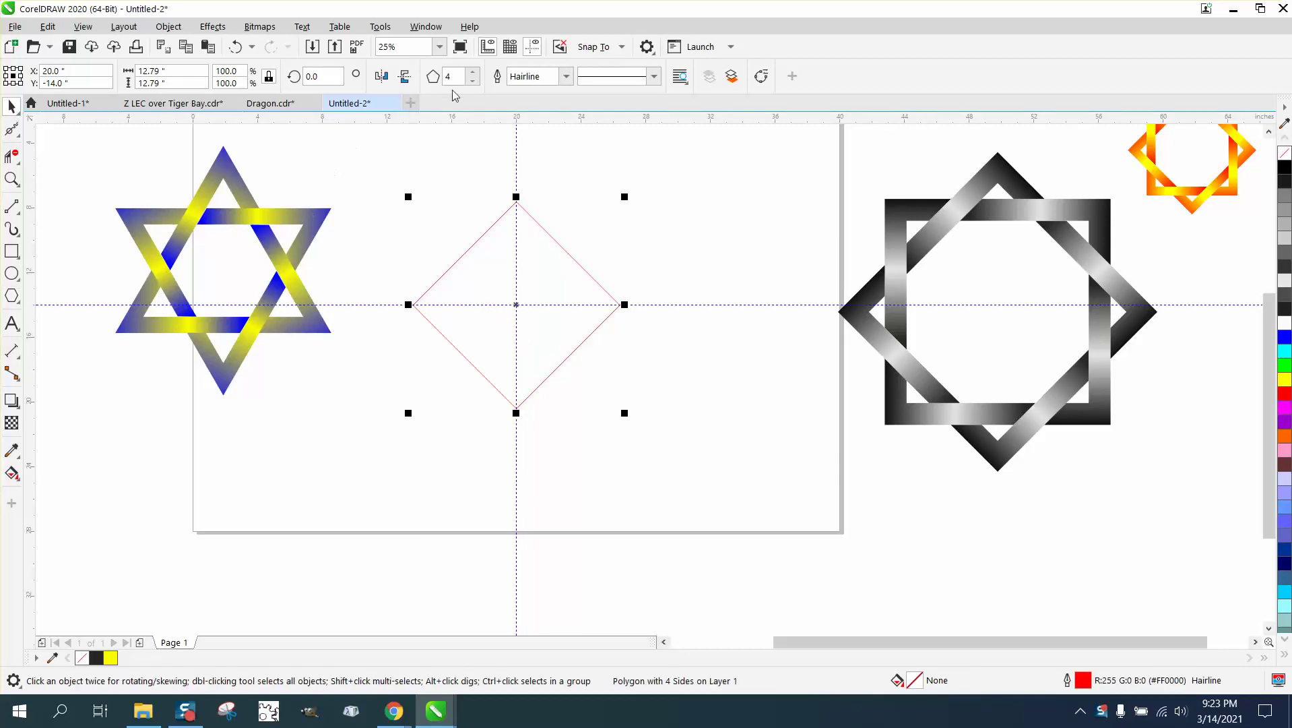
{"action": "left_click", "coordinate": [473, 81]}
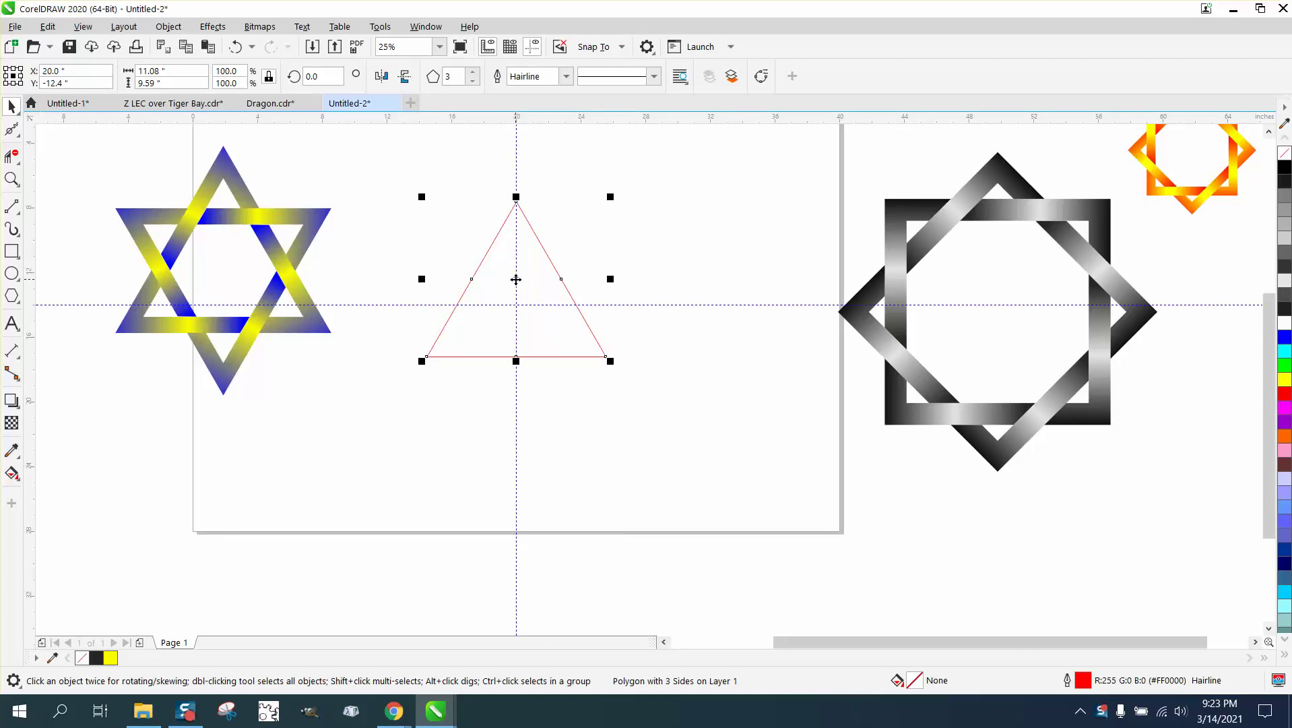
Step: Apply a 1.0-inch outside contour to the triangle and break it into a separate outer triangle
{"action": "left_click", "coordinate": [213, 26]}
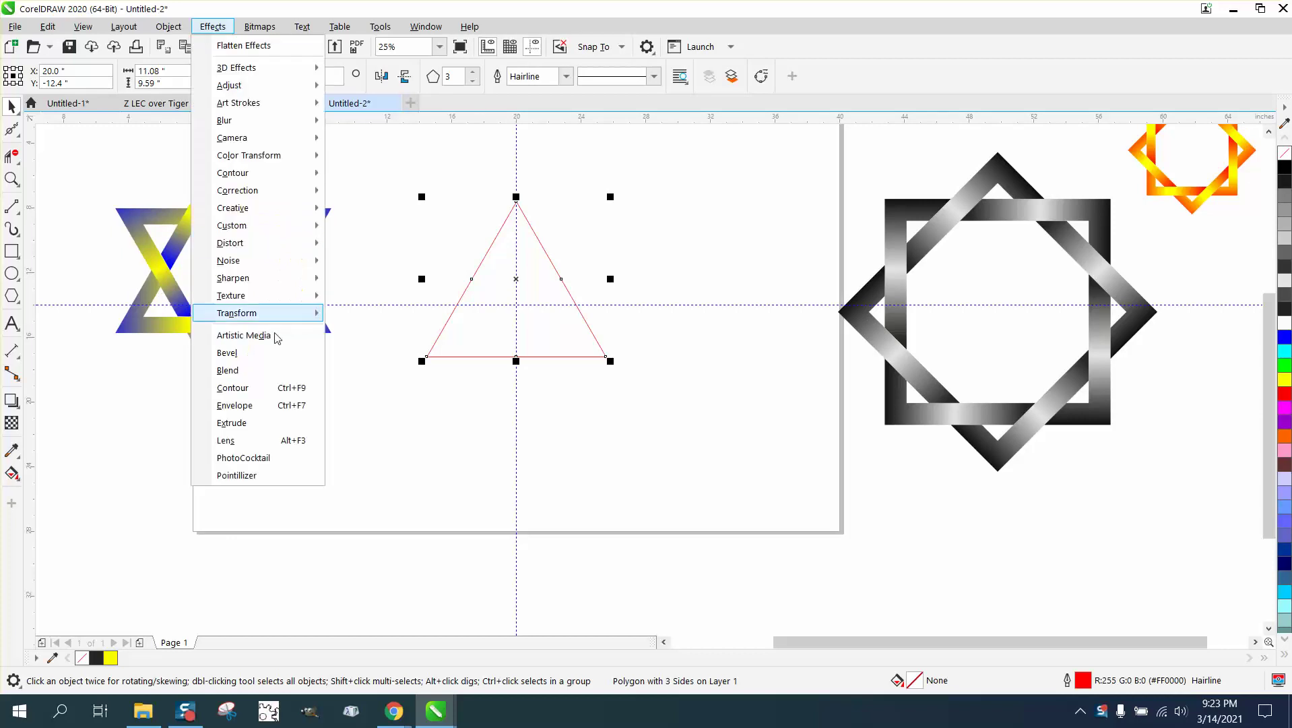
{"action": "left_click", "coordinate": [243, 388]}
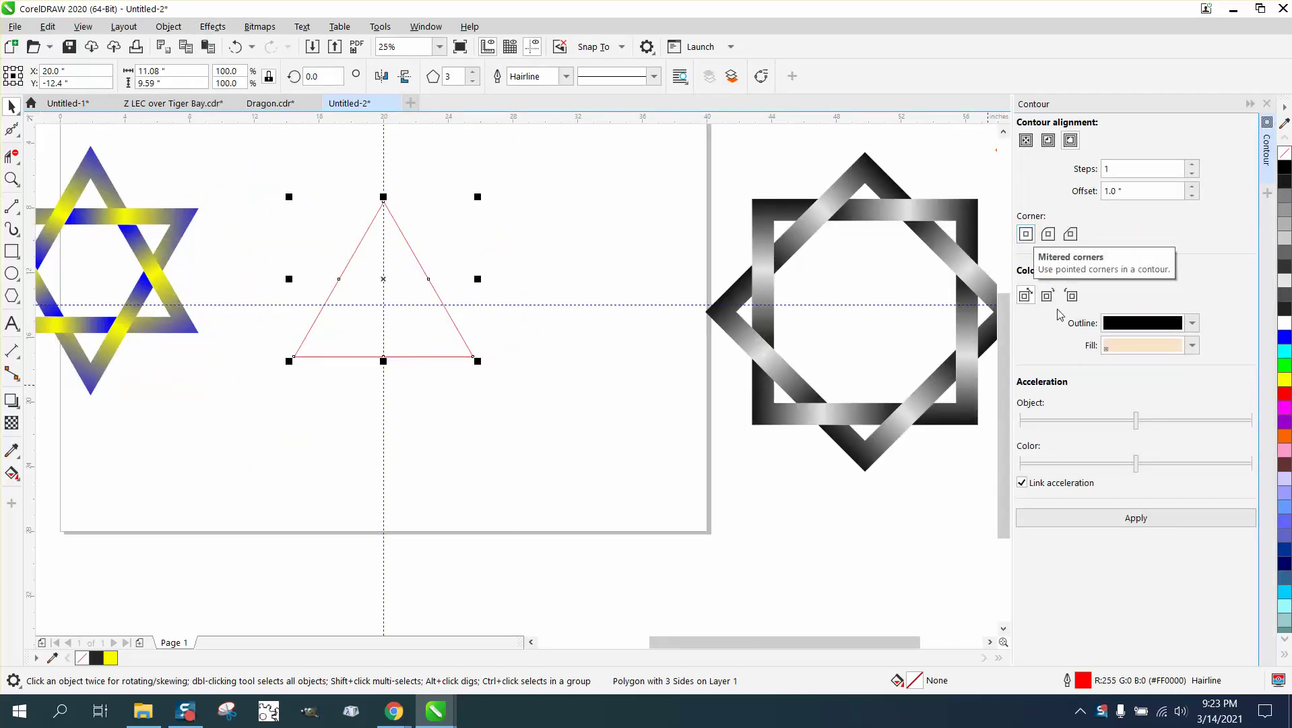
{"action": "left_click", "coordinate": [1136, 517]}
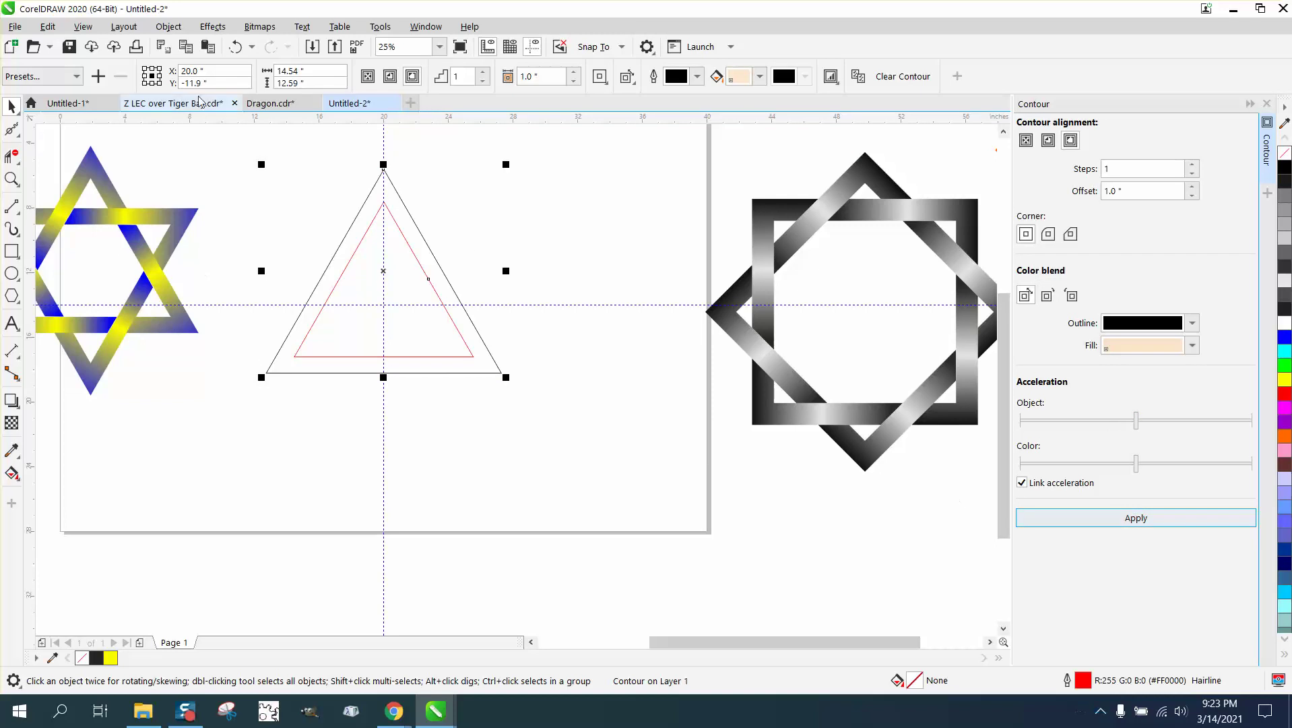
{"action": "left_click", "coordinate": [169, 26]}
{"action": "left_click", "coordinate": [202, 388]}
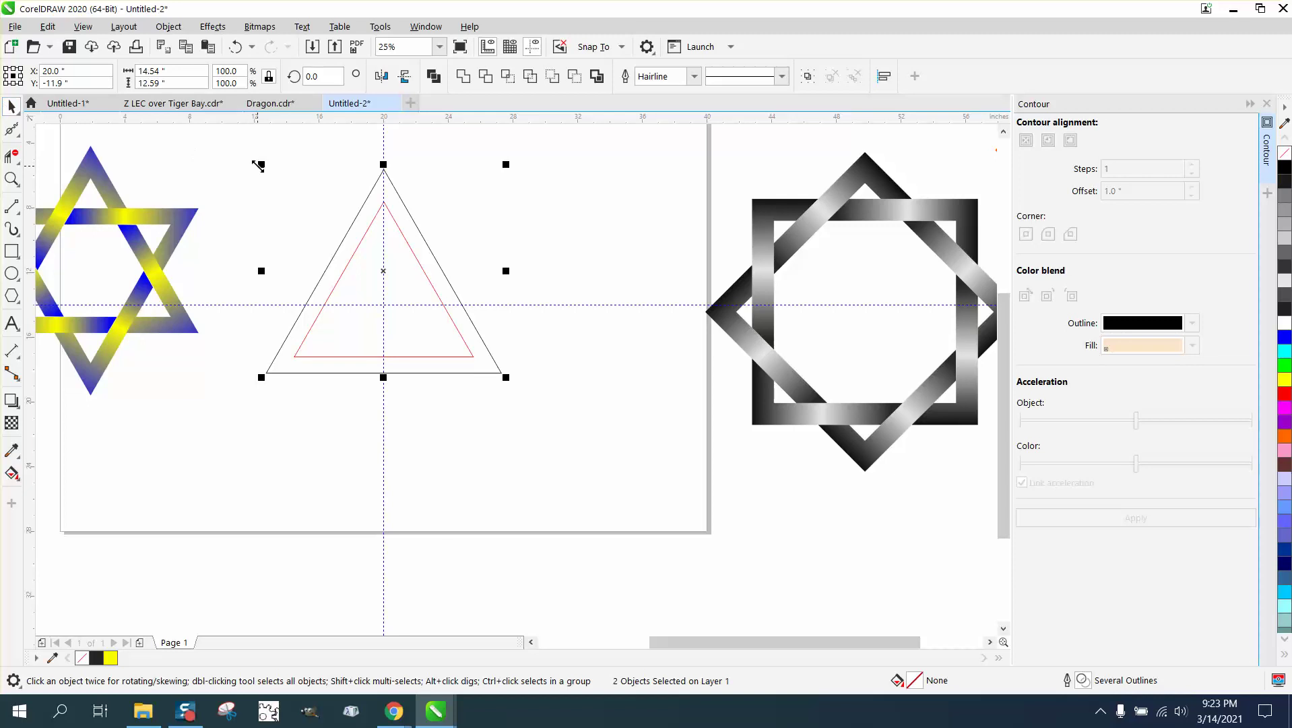
Step: Select both nested triangles and make a copy rotated exactly 60° about their centre
{"action": "left_click_drag", "start_coordinate": [245, 150], "coordinate": [288, 266]}
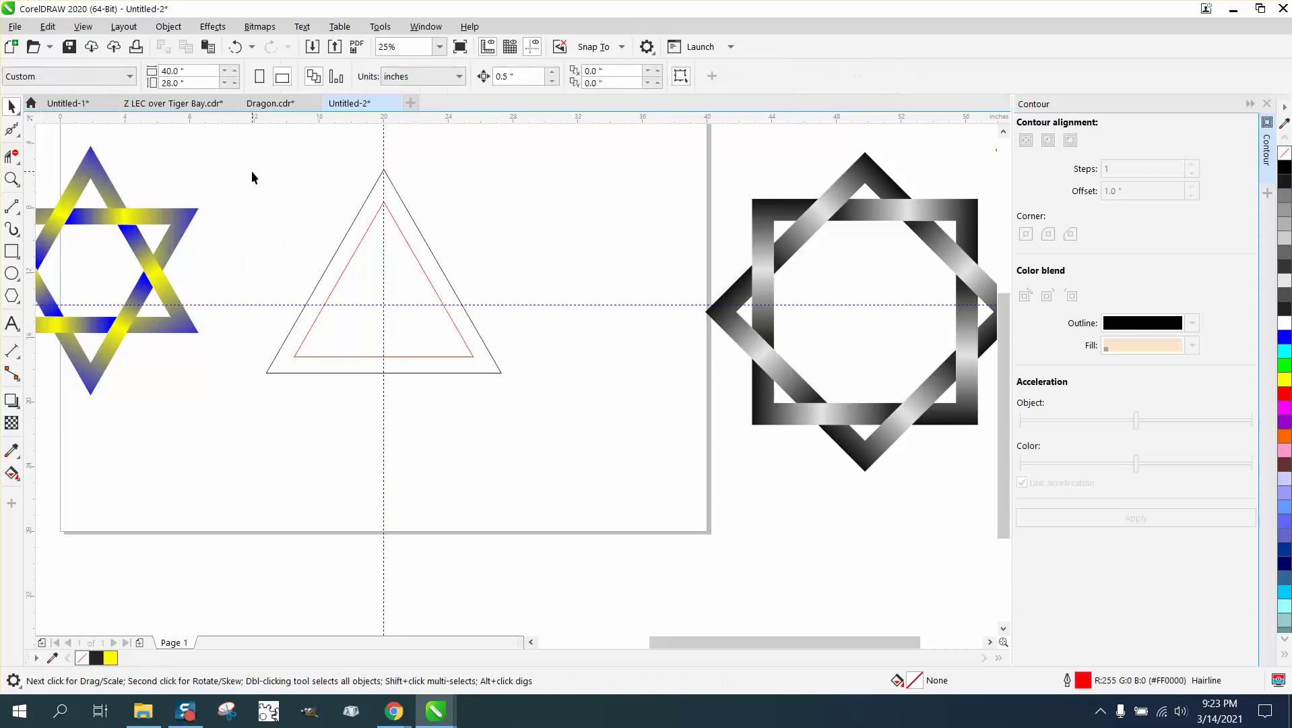
{"action": "left_click_drag", "start_coordinate": [254, 174], "coordinate": [480, 364]}
{"action": "left_click_drag", "start_coordinate": [237, 155], "coordinate": [581, 435]}
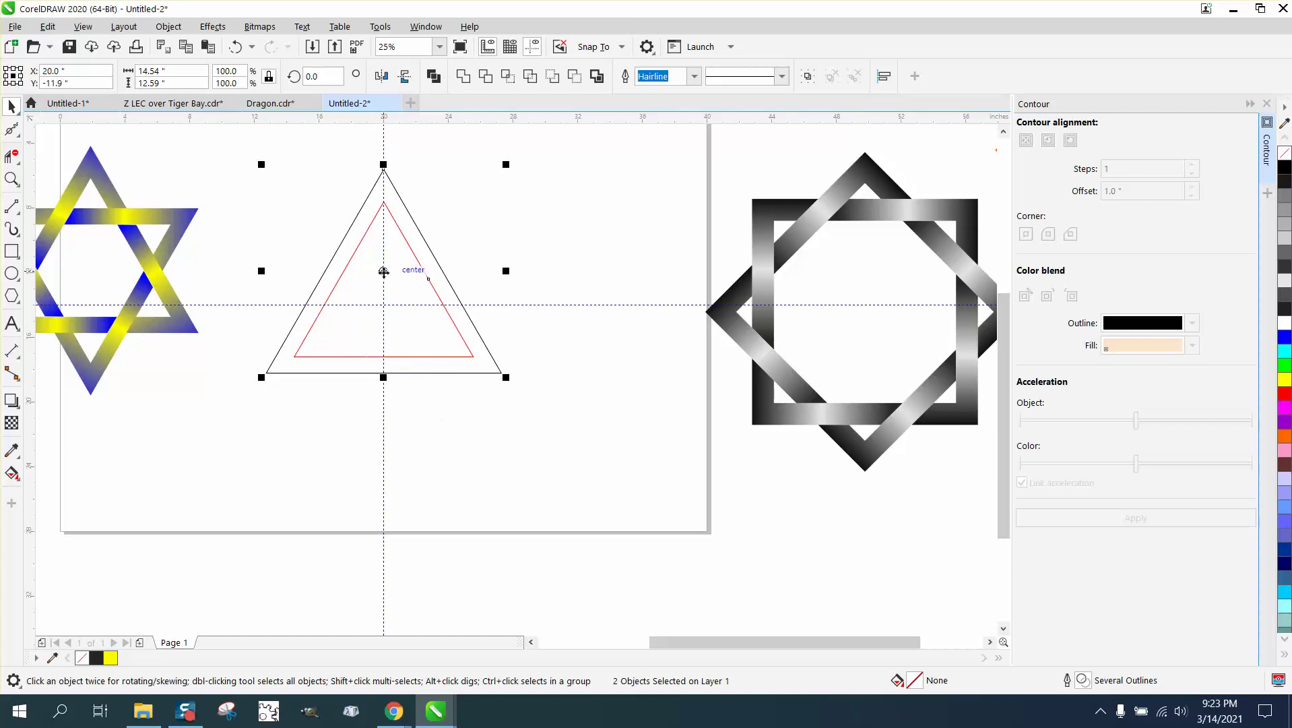
{"action": "left_click", "coordinate": [383, 272]}
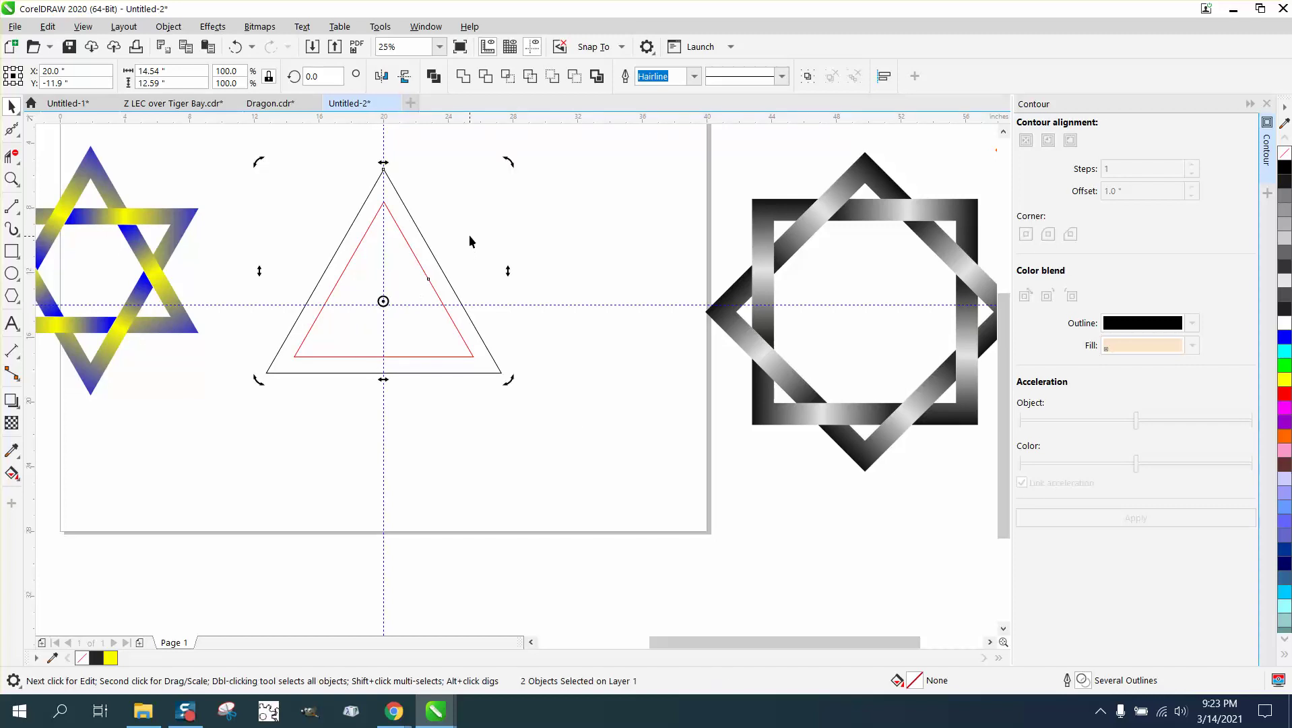
{"action": "left_click_drag", "start_coordinate": [510, 163], "coordinate": [317, 159]}
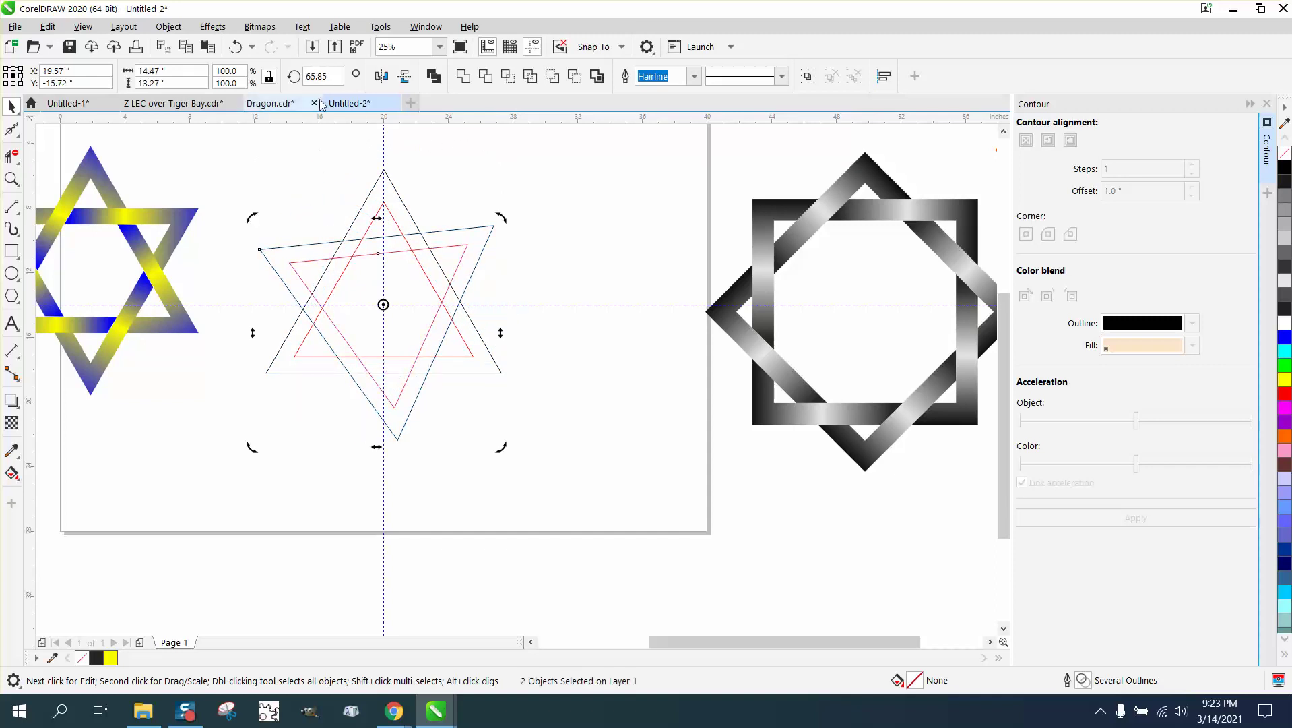
{"action": "double_click", "coordinate": [323, 76]}
{"action": "type", "text": "60"}
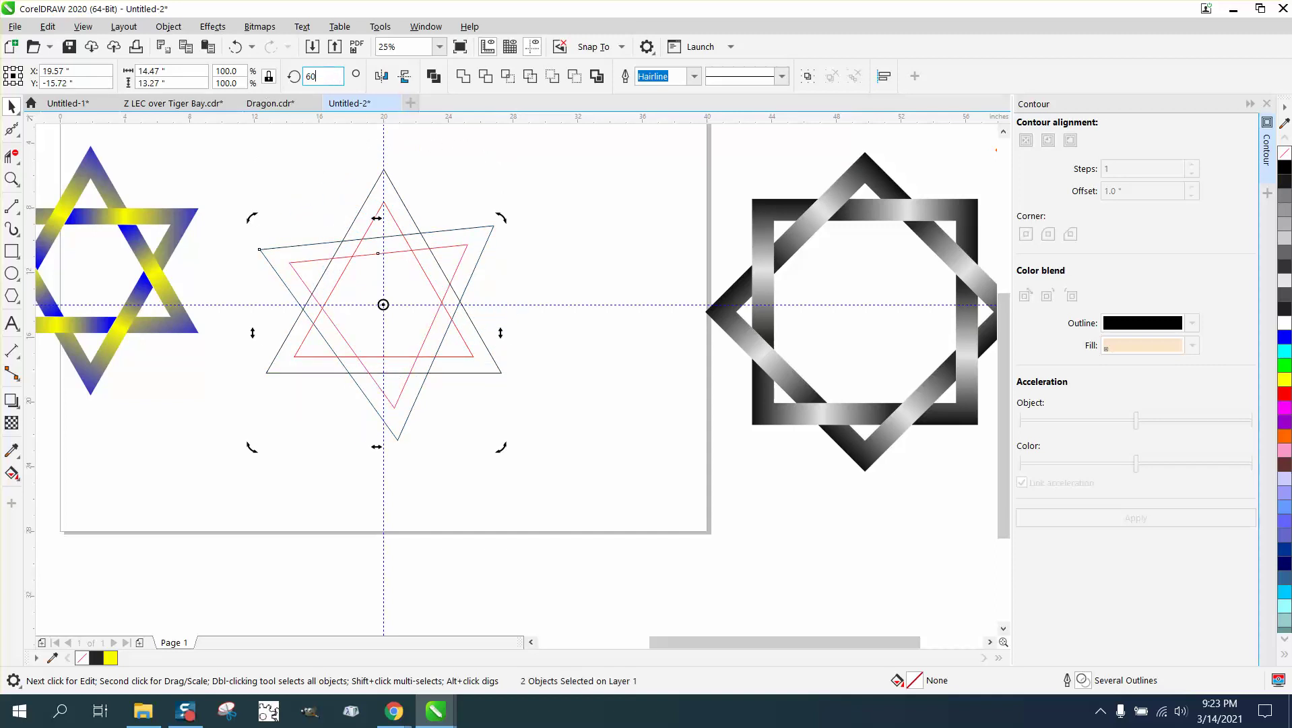
{"action": "key", "text": "Return"}
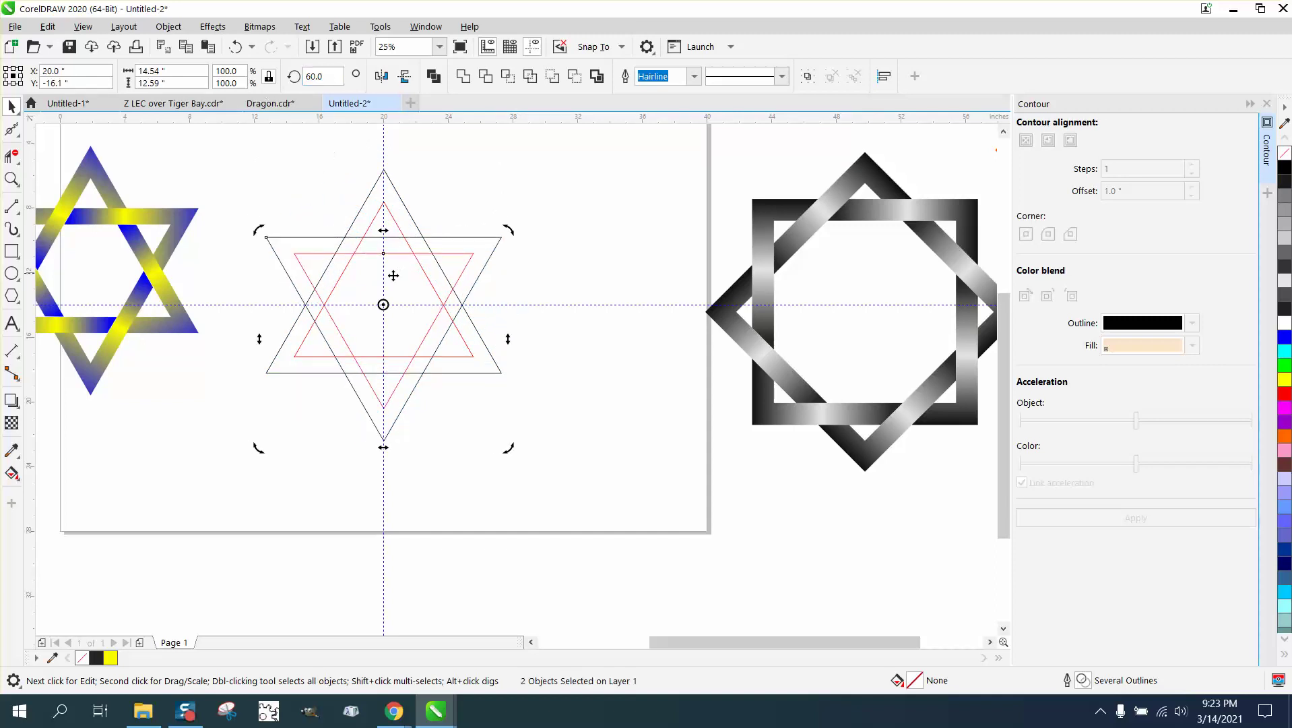
{"action": "left_click", "coordinate": [536, 263]}
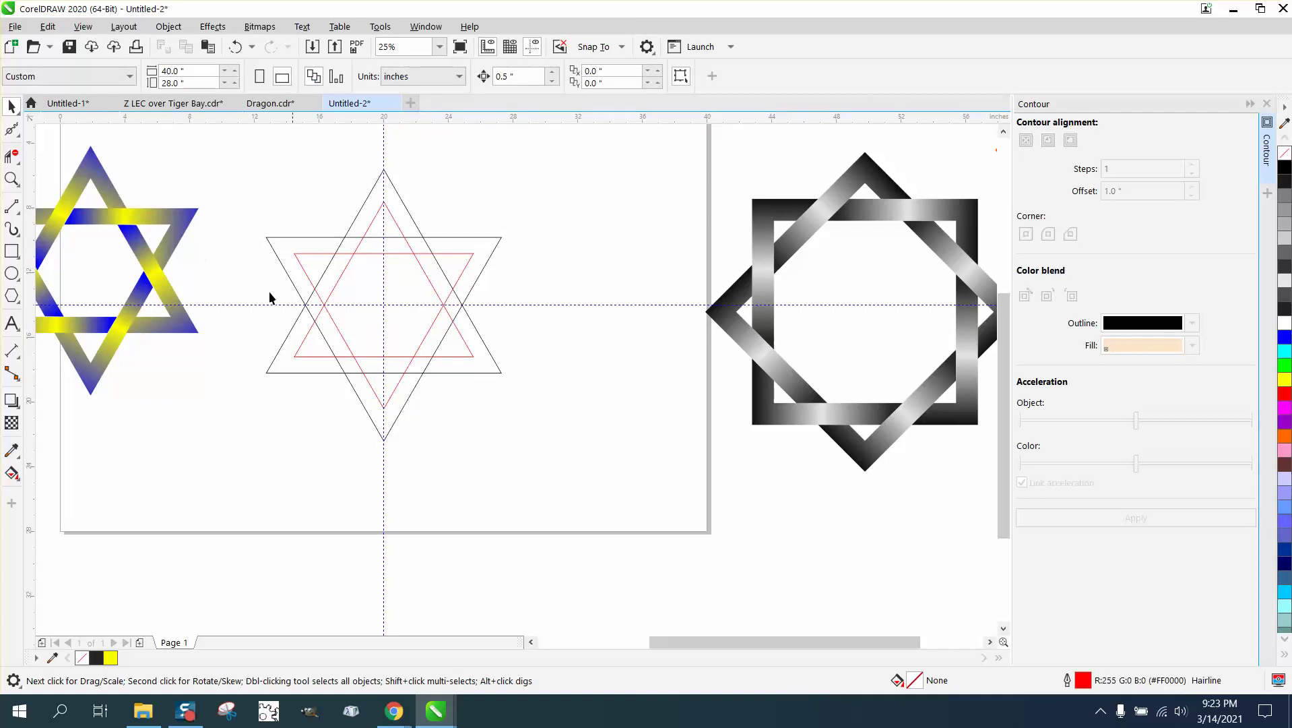
Step: Smart-fill the star's top point and left arm regions dark grey
{"action": "left_click", "coordinate": [12, 473]}
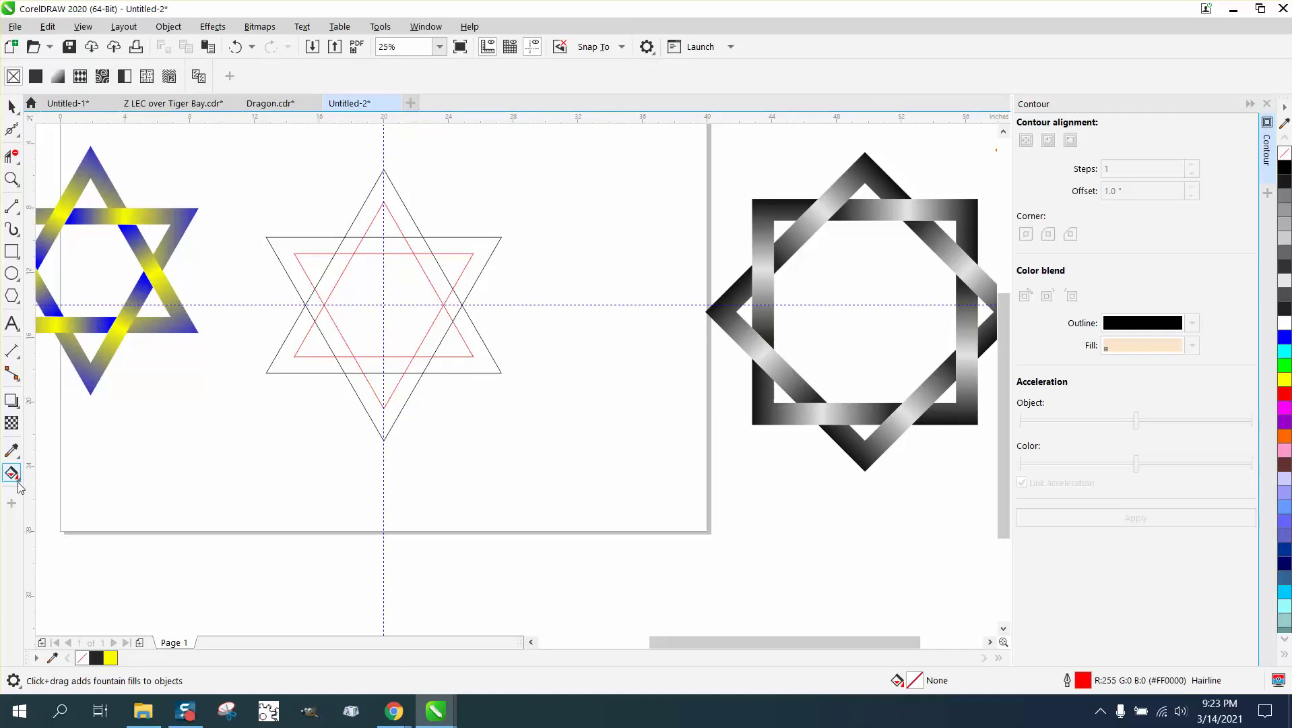
{"action": "left_click", "coordinate": [16, 477]}
{"action": "left_click", "coordinate": [67, 491]}
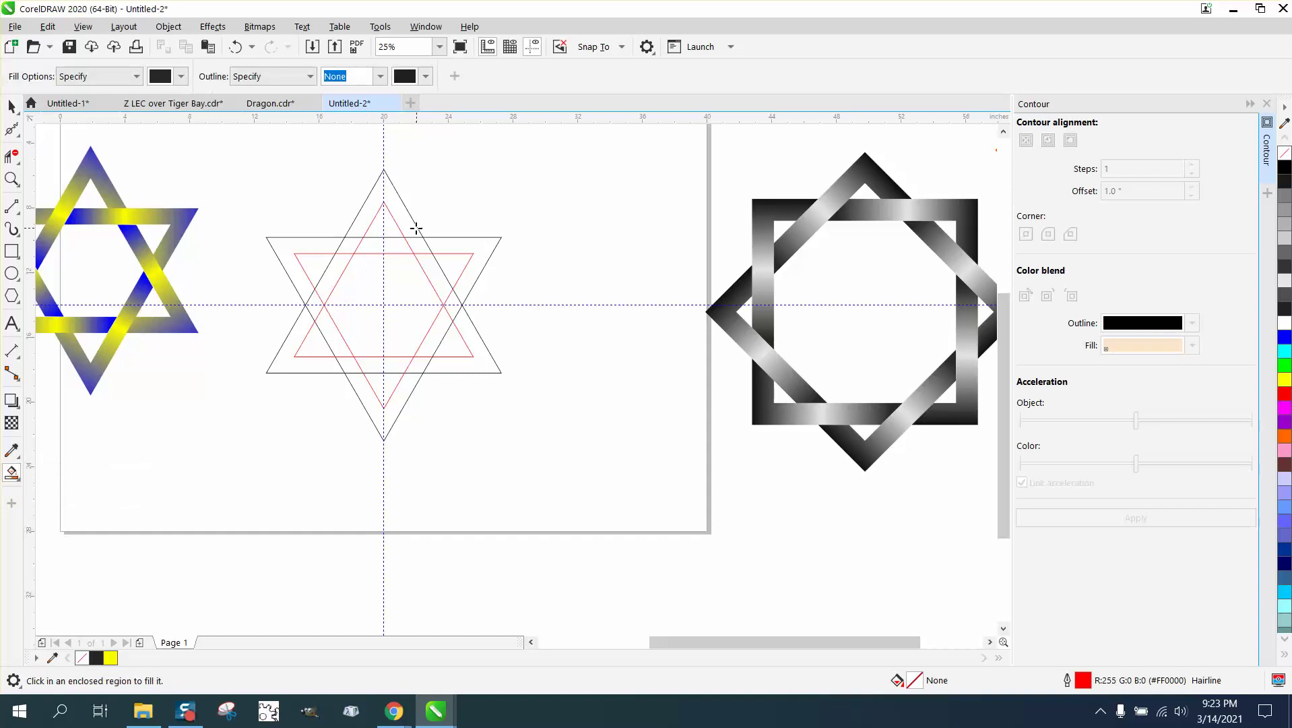
{"action": "left_click", "coordinate": [416, 227]}
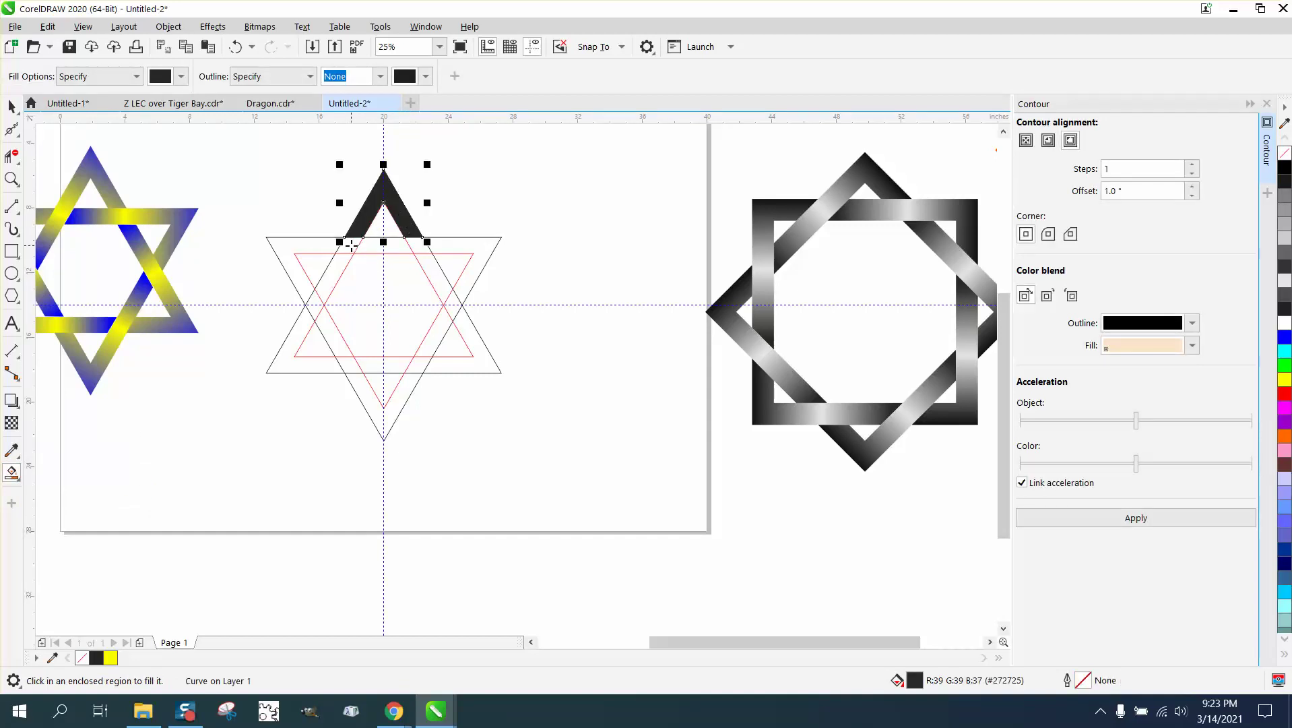
{"action": "left_click", "coordinate": [337, 272]}
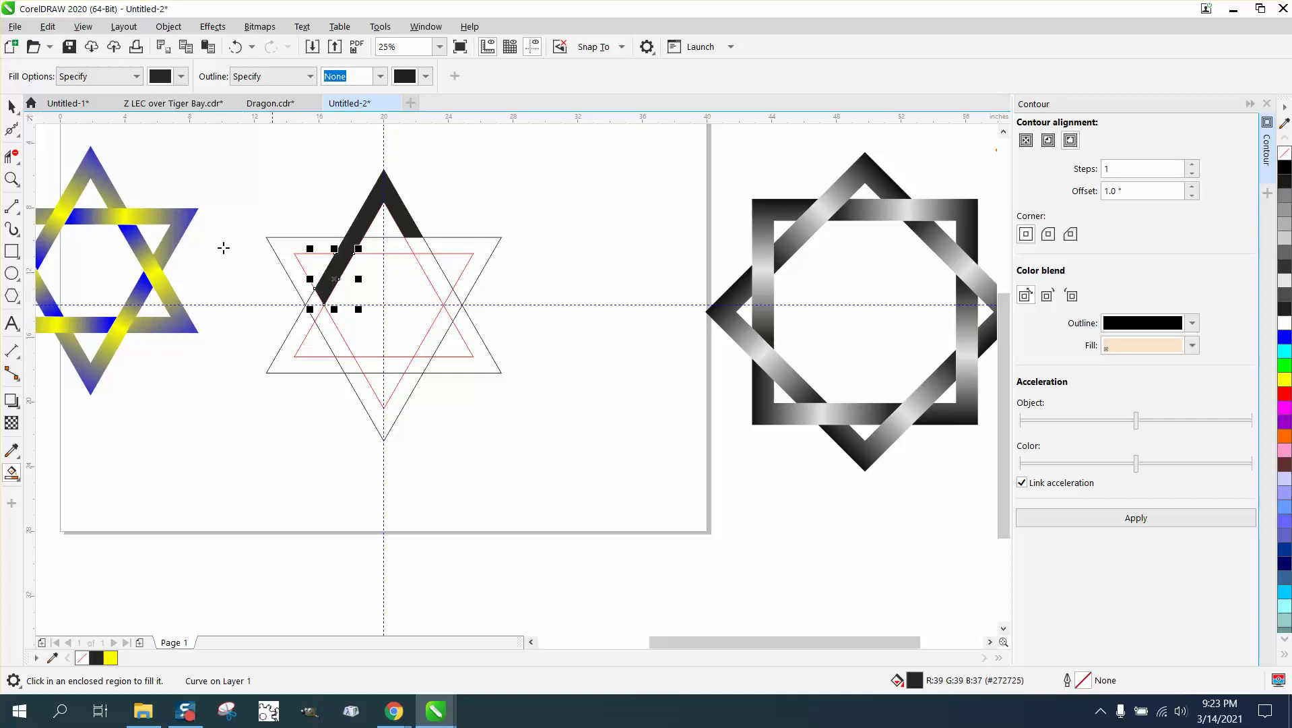
Step: Select the dark grey pieces and weld them into one band shape
{"action": "left_click", "coordinate": [11, 106]}
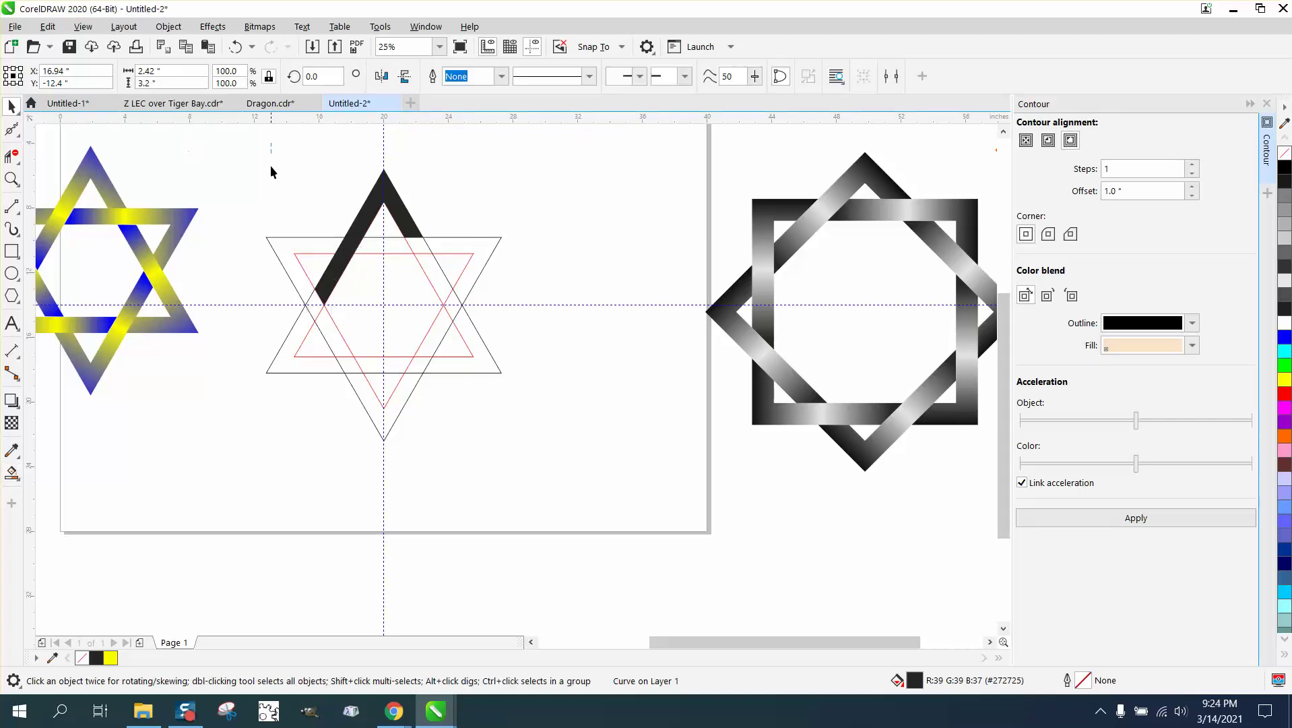
{"action": "left_click_drag", "start_coordinate": [271, 172], "coordinate": [433, 304]}
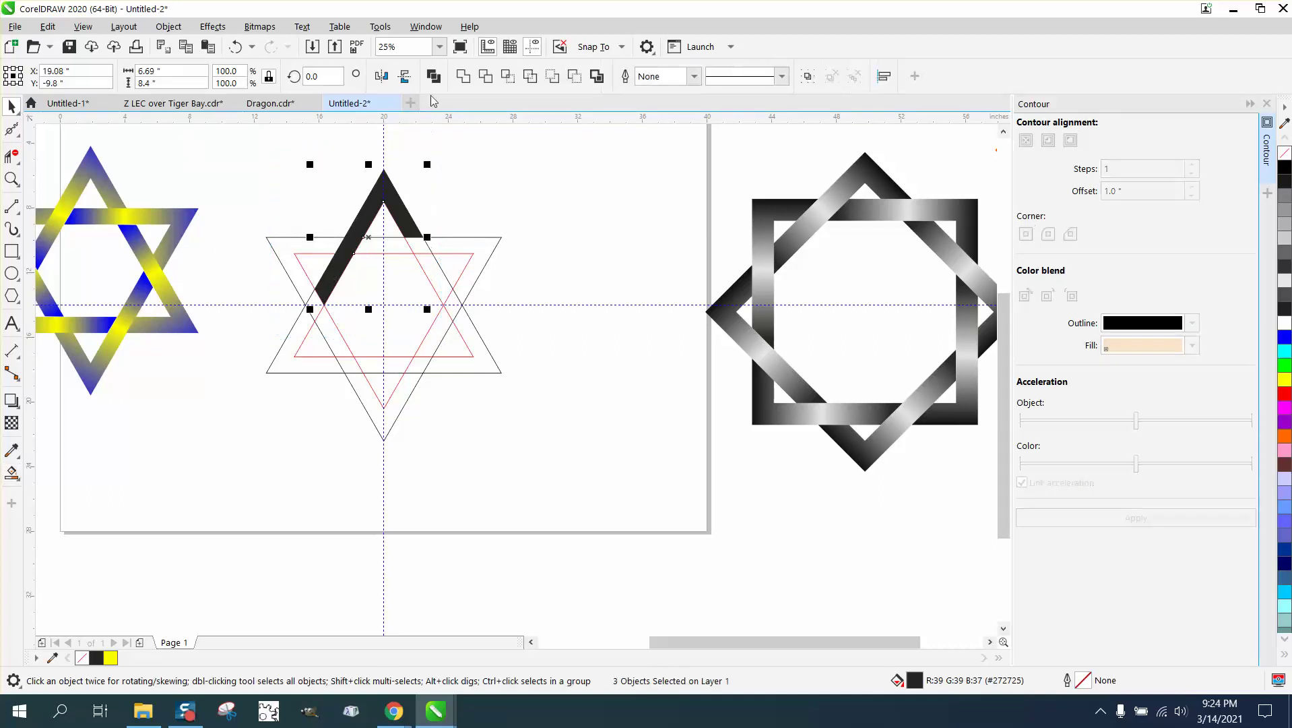
{"action": "left_click", "coordinate": [462, 77]}
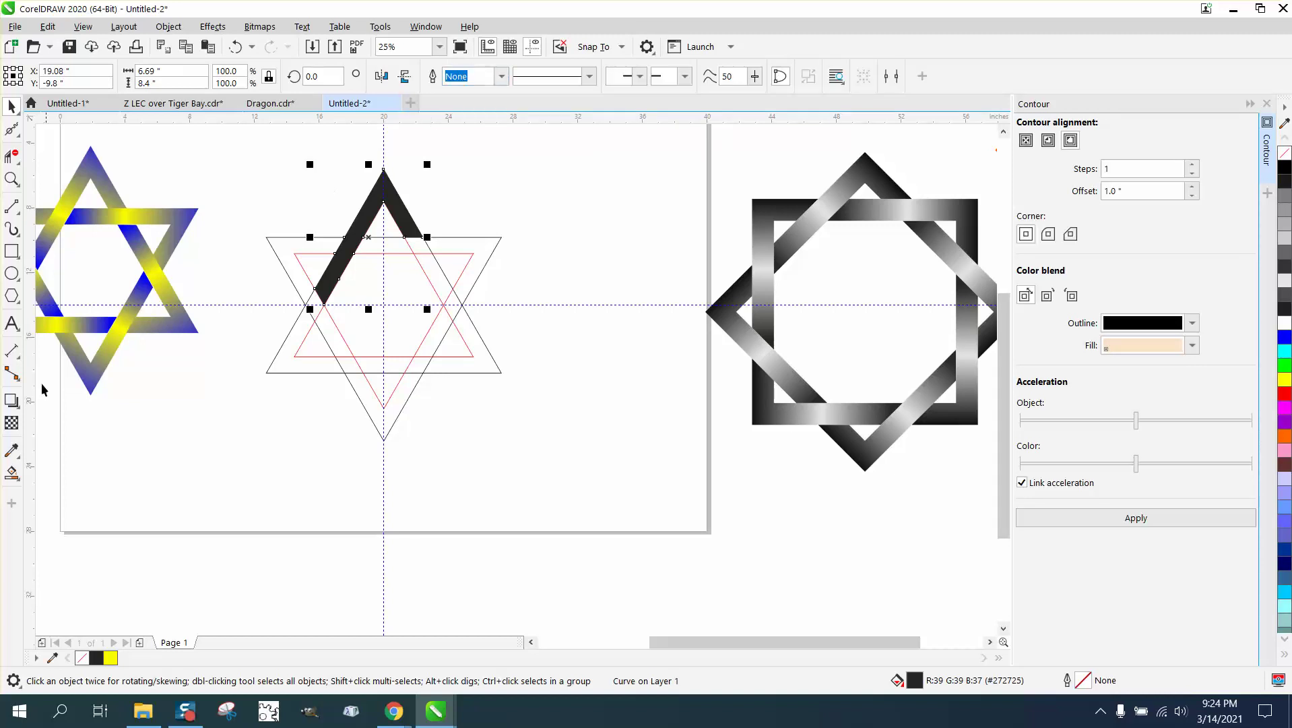
Step: Give the band a gray gradient fill with a light grey stop added midway at 54%
{"action": "left_click", "coordinate": [19, 479]}
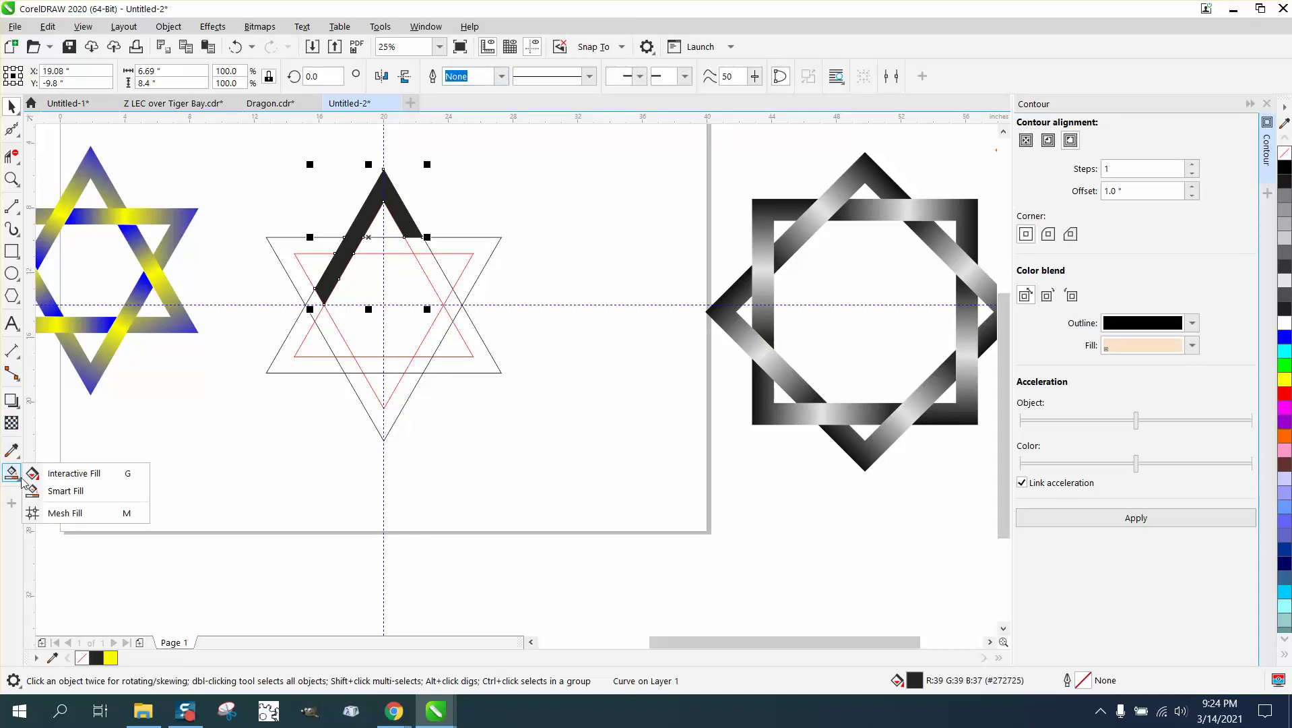
{"action": "left_click", "coordinate": [65, 480]}
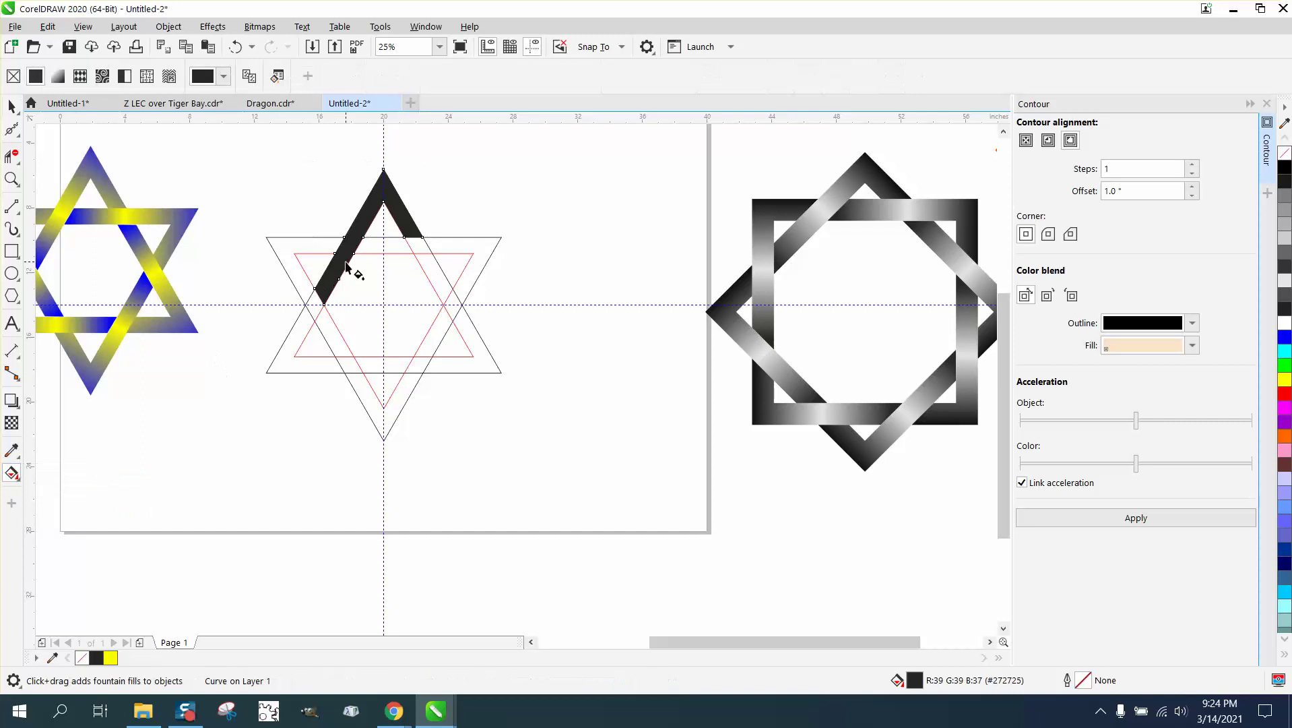
{"action": "left_click_drag", "start_coordinate": [323, 289], "coordinate": [392, 168]}
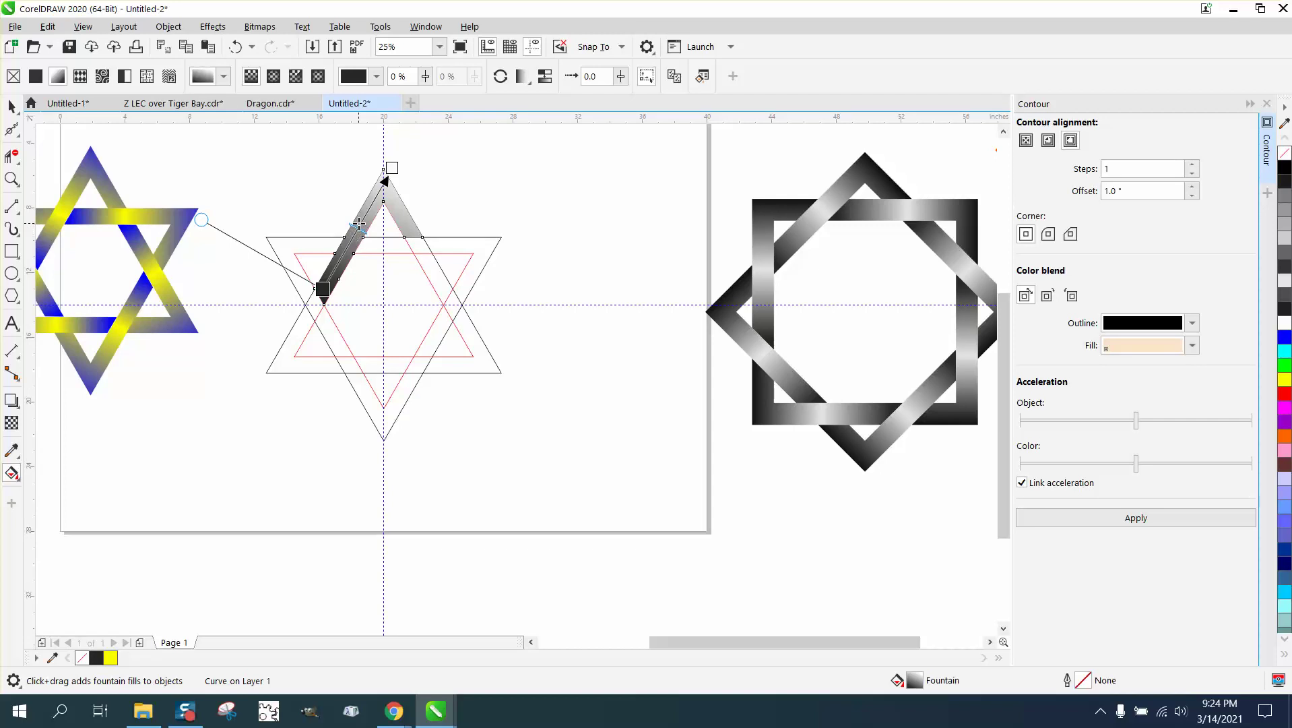
{"action": "double_click", "coordinate": [359, 223]}
{"action": "left_click", "coordinate": [389, 219]}
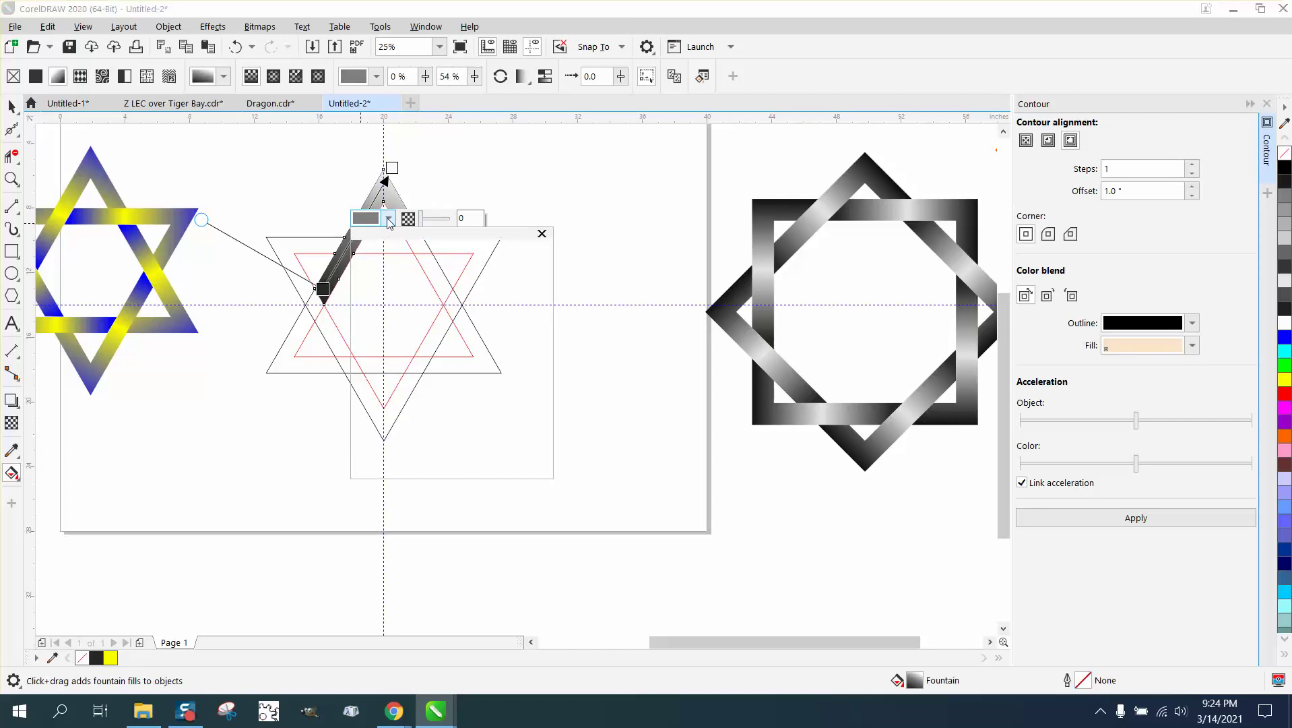
{"action": "left_click", "coordinate": [413, 252]}
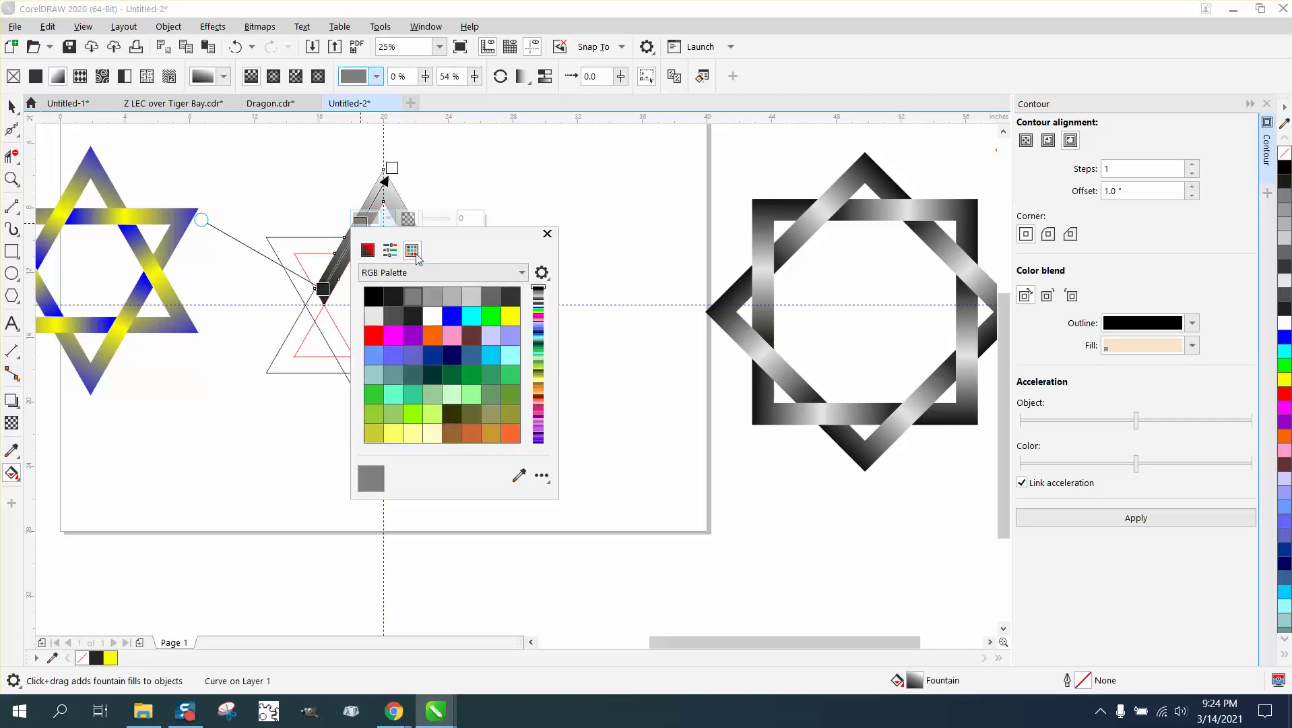
{"action": "left_click", "coordinate": [381, 317]}
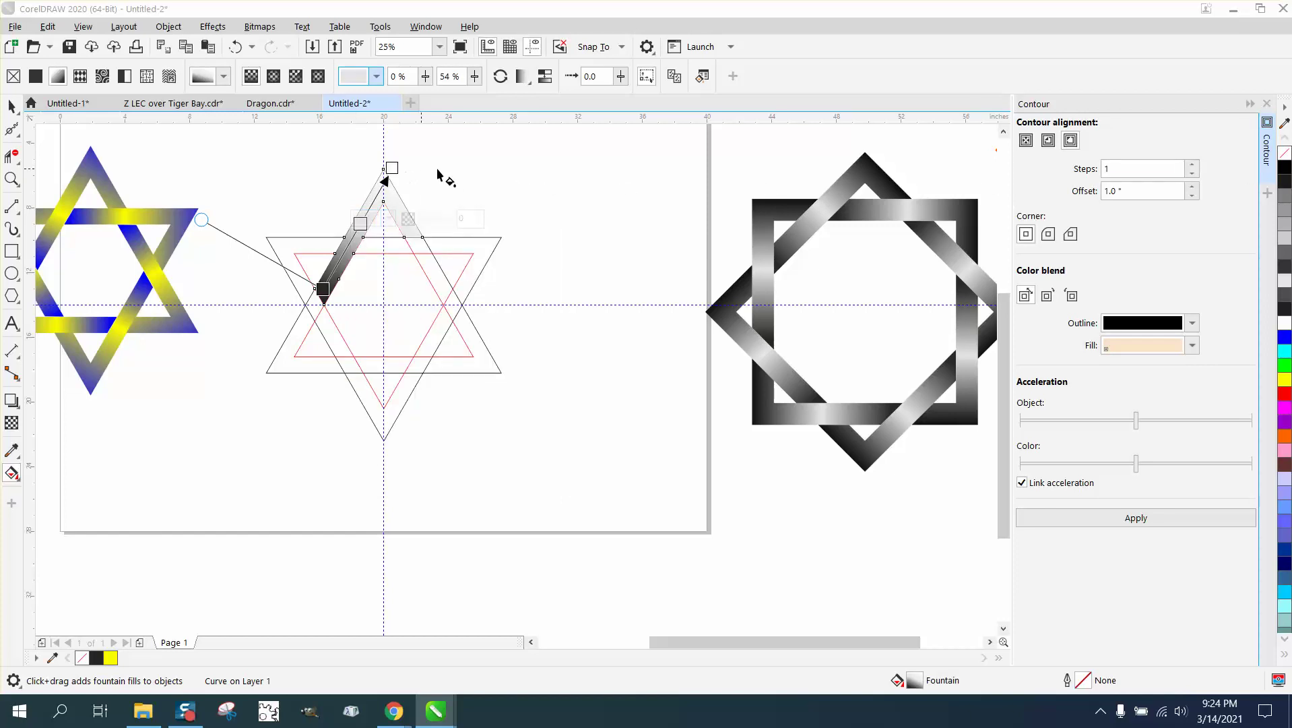
Step: Set the gradient's top end stop to black
{"action": "left_click", "coordinate": [392, 167]}
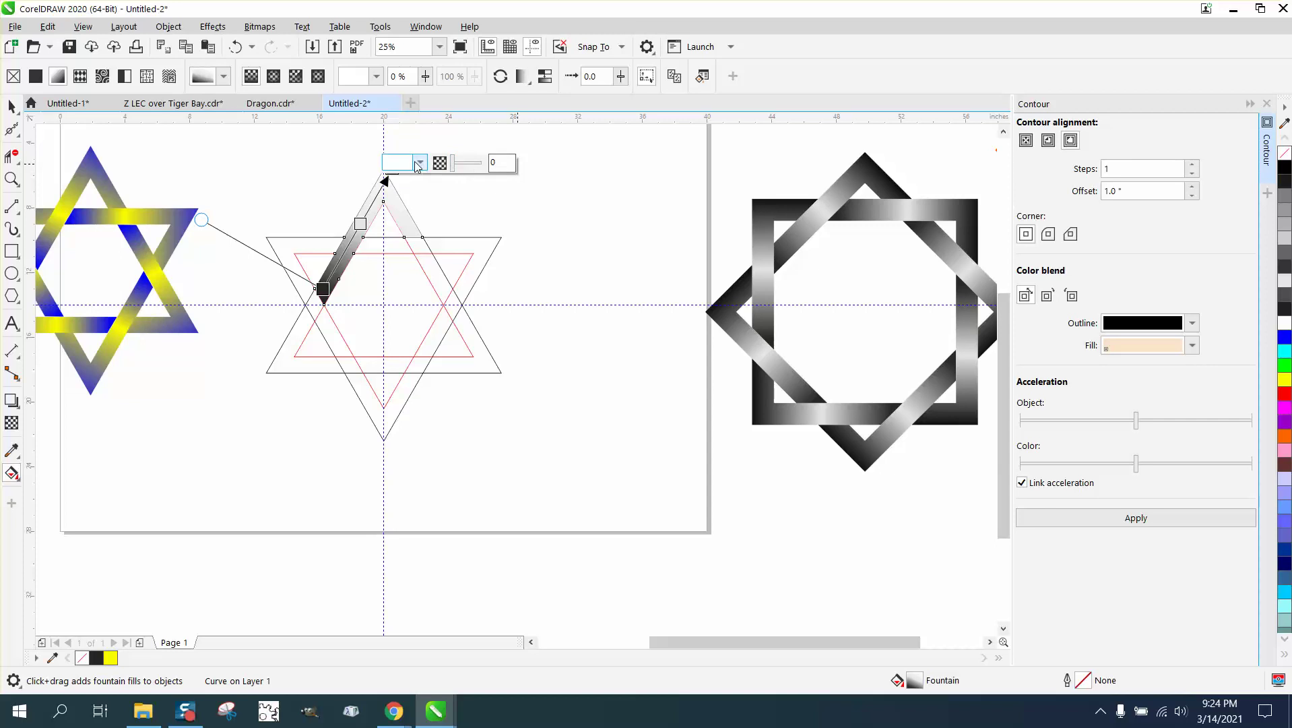
{"action": "left_click", "coordinate": [420, 163]}
{"action": "left_click", "coordinate": [421, 163]}
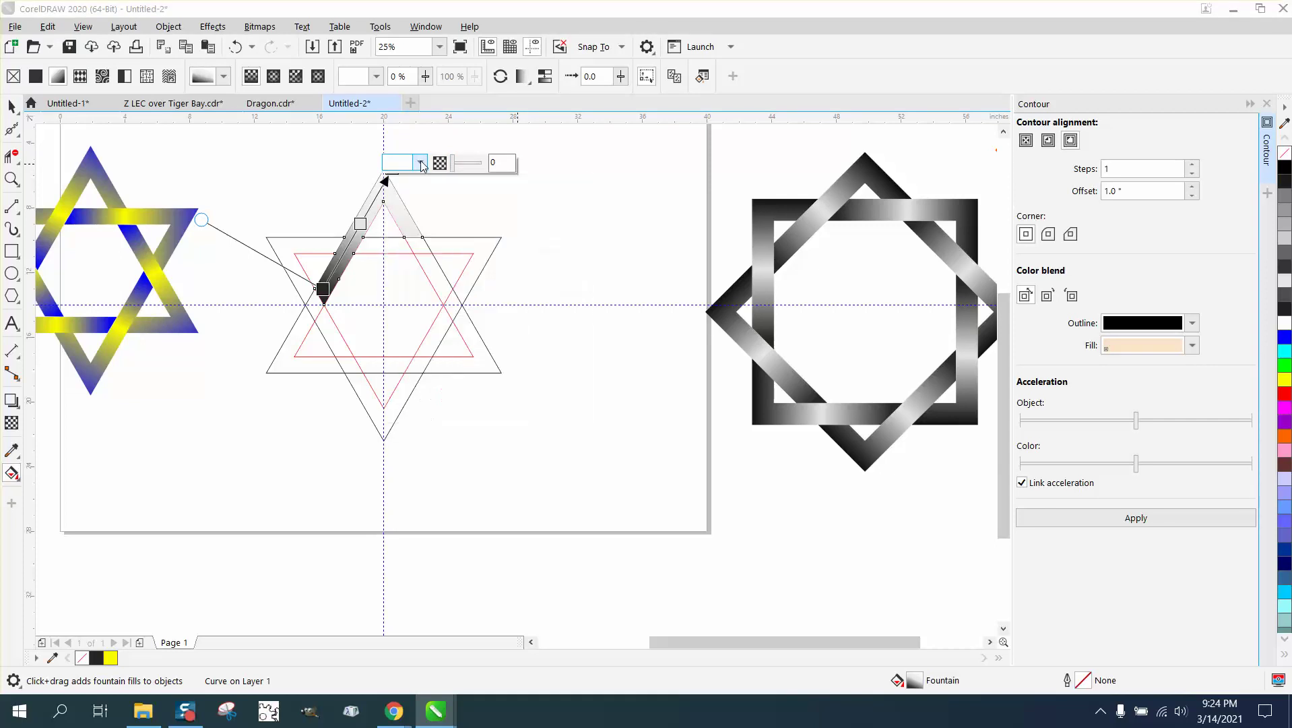
{"action": "left_click", "coordinate": [421, 163]}
{"action": "left_click", "coordinate": [443, 194]}
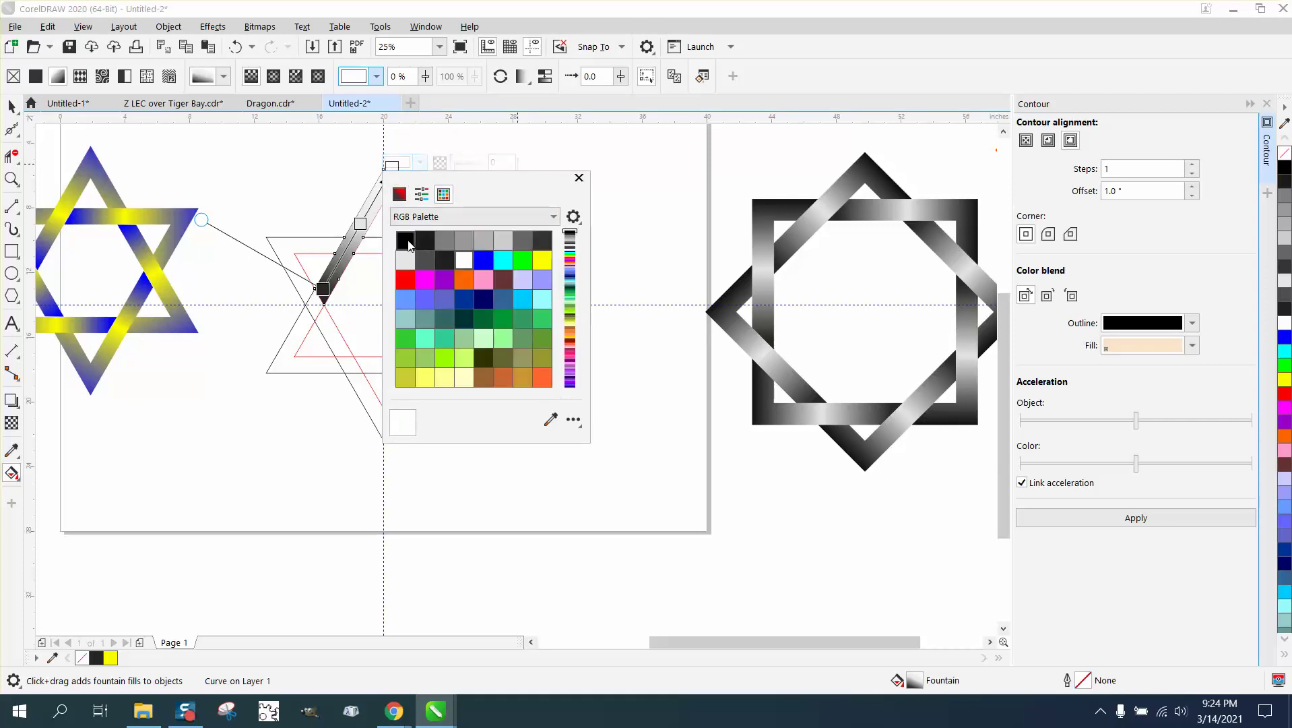
{"action": "left_click", "coordinate": [408, 244]}
{"action": "left_click", "coordinate": [578, 177]}
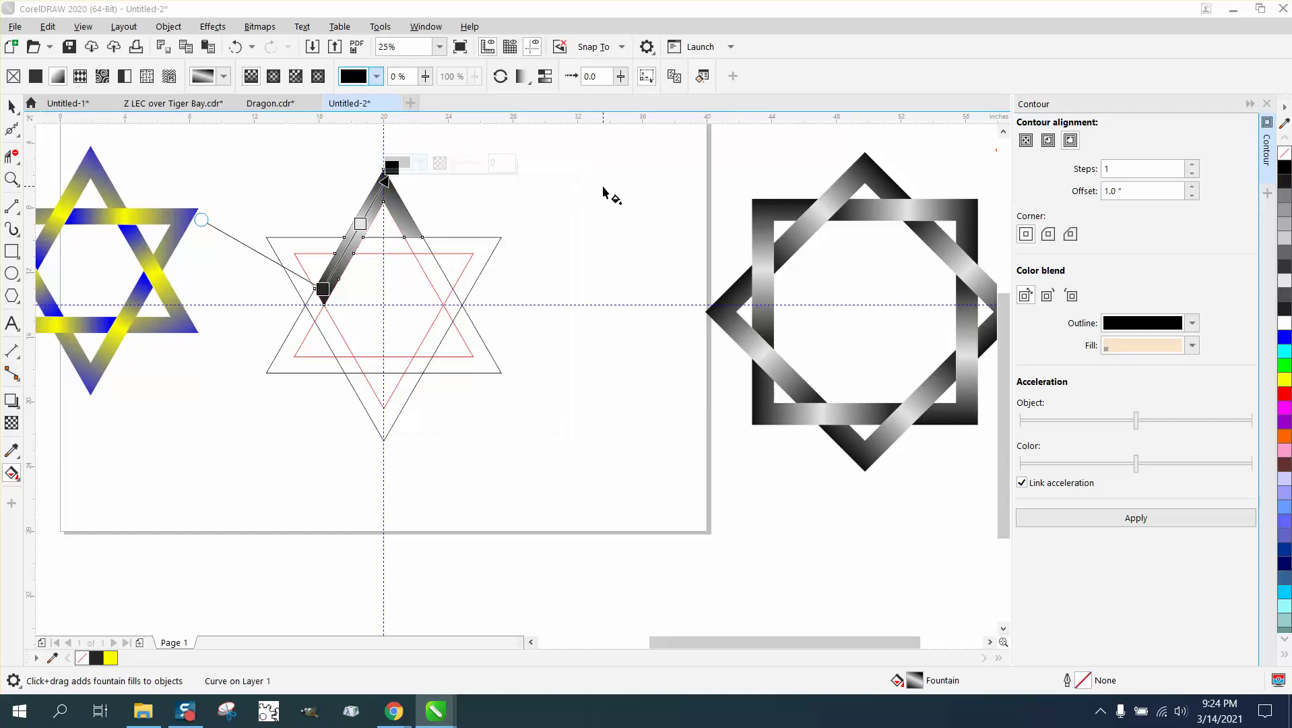
{"action": "left_click", "coordinate": [18, 184]}
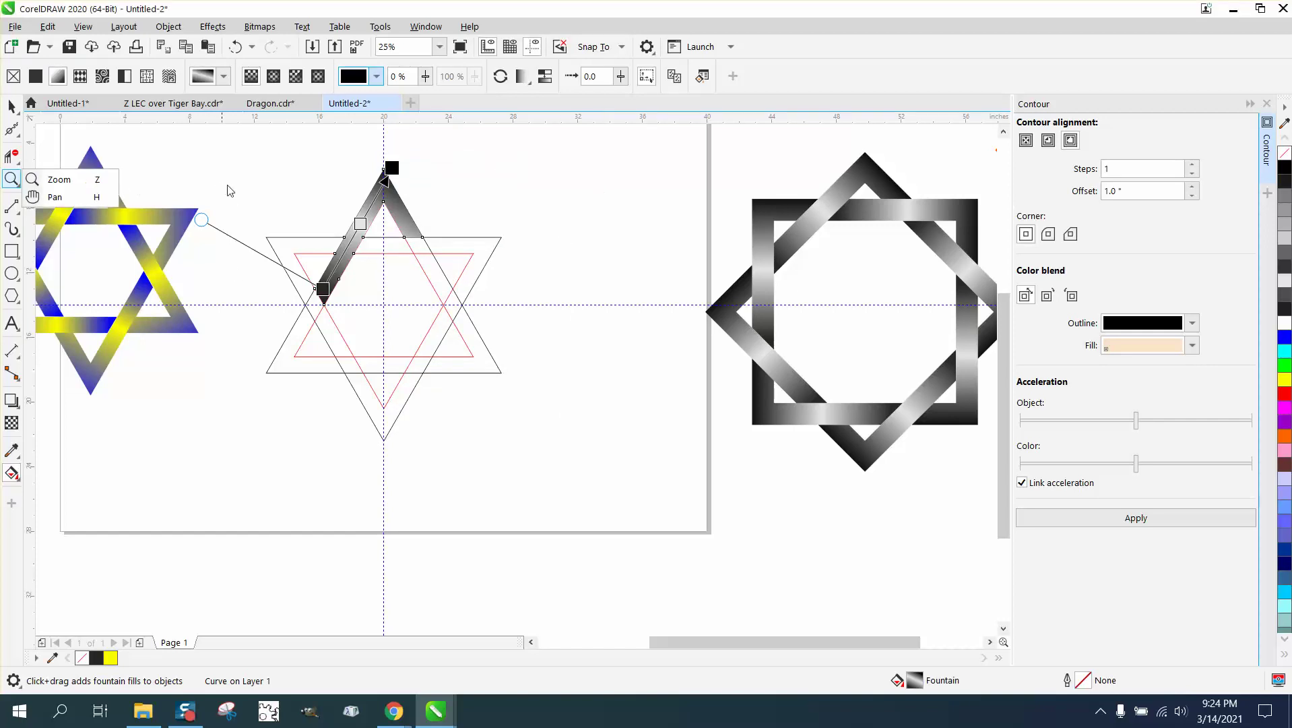
{"action": "left_click", "coordinate": [99, 180]}
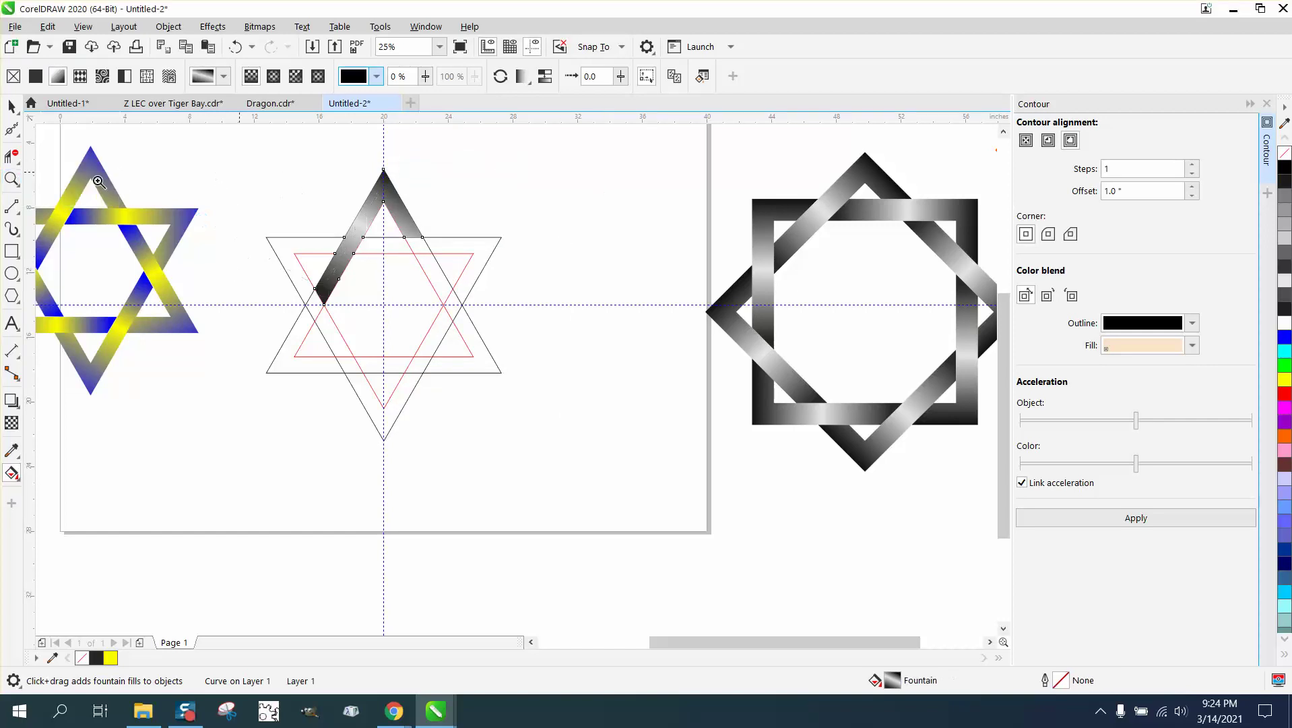
Step: Zoom in on the band and add a second light grey gradient stop, sliding it to about 39%
{"action": "left_click_drag", "start_coordinate": [305, 192], "coordinate": [548, 372]}
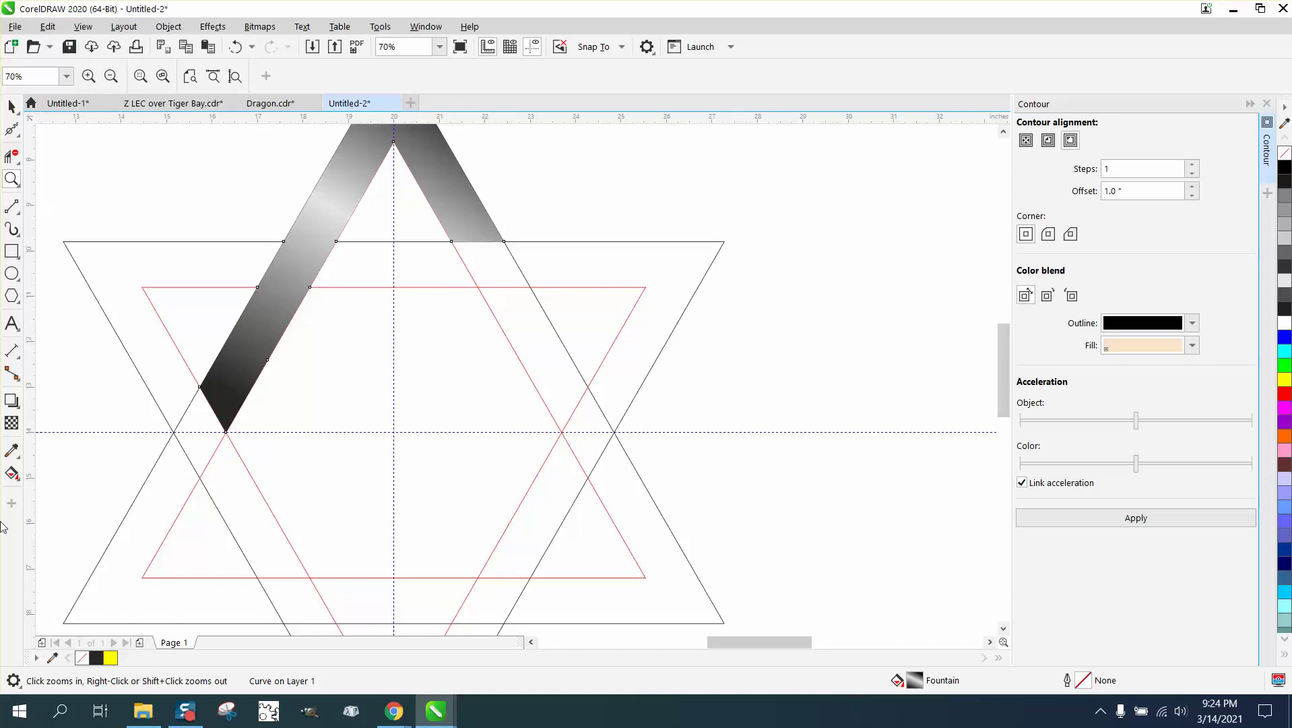
{"action": "left_click", "coordinate": [11, 473]}
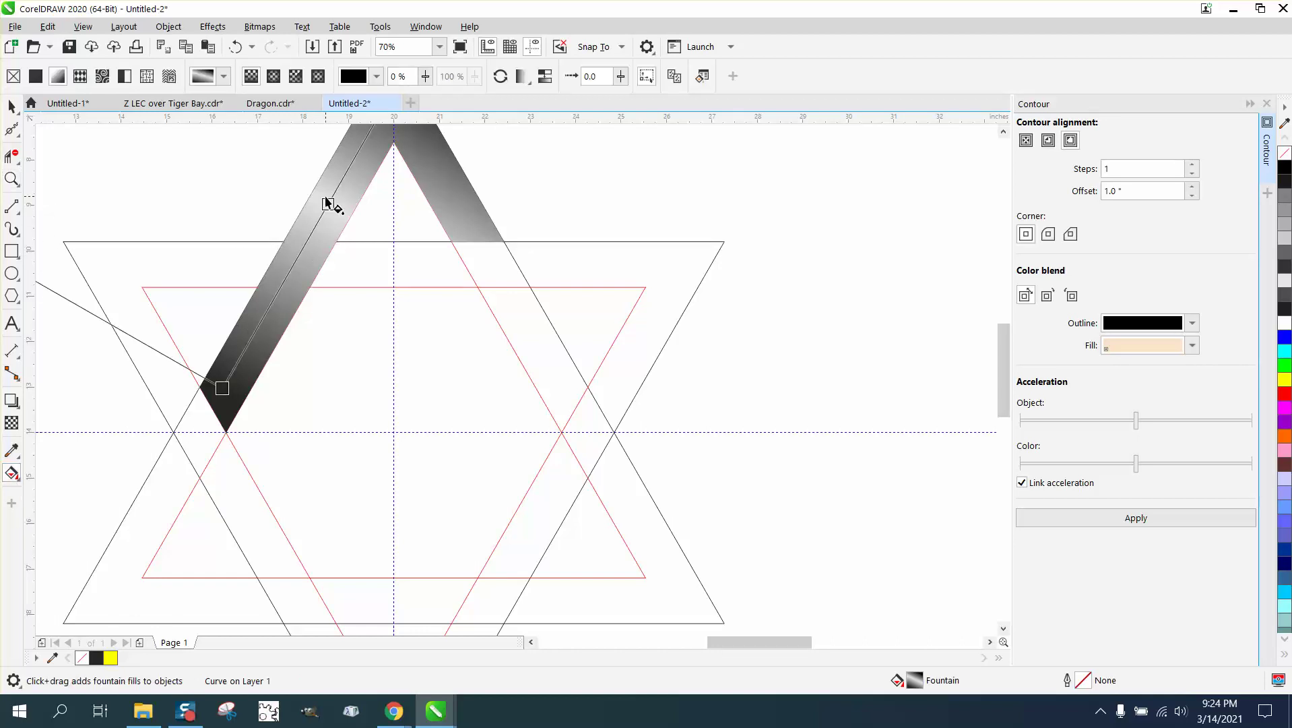
{"action": "left_click_drag", "start_coordinate": [331, 203], "coordinate": [299, 255]}
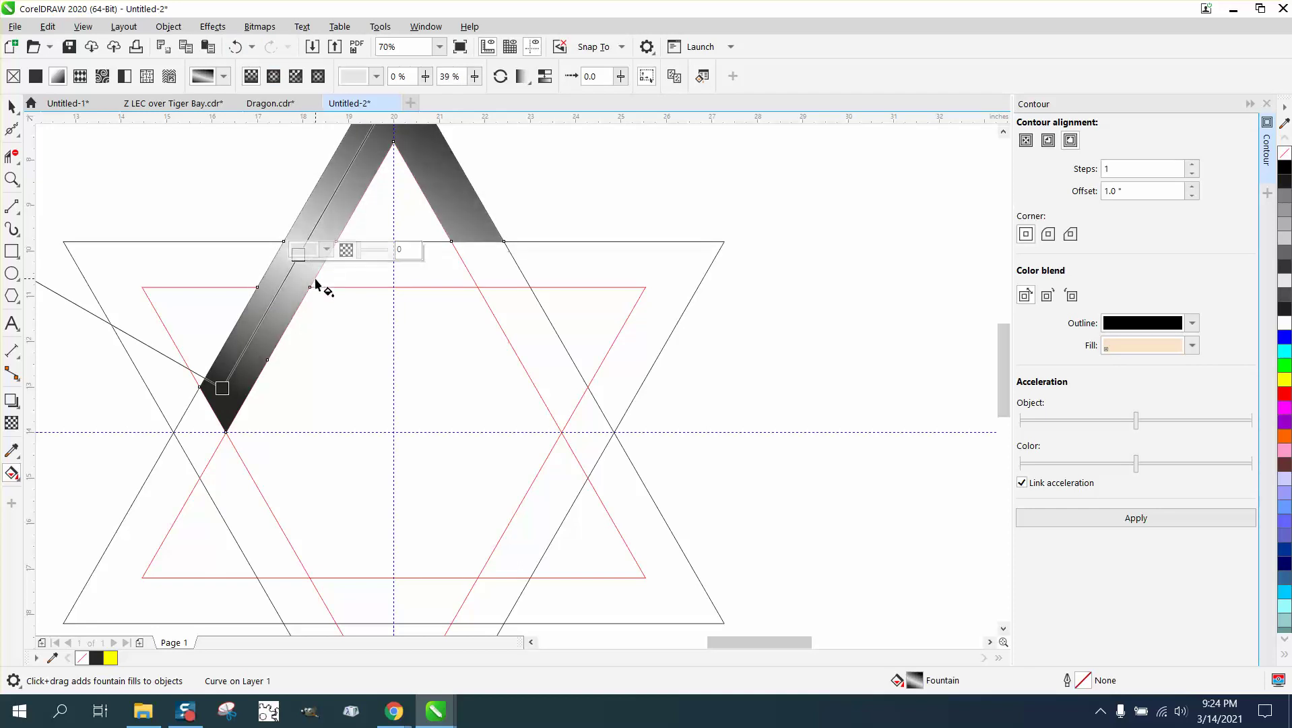
{"action": "double_click", "coordinate": [314, 229]}
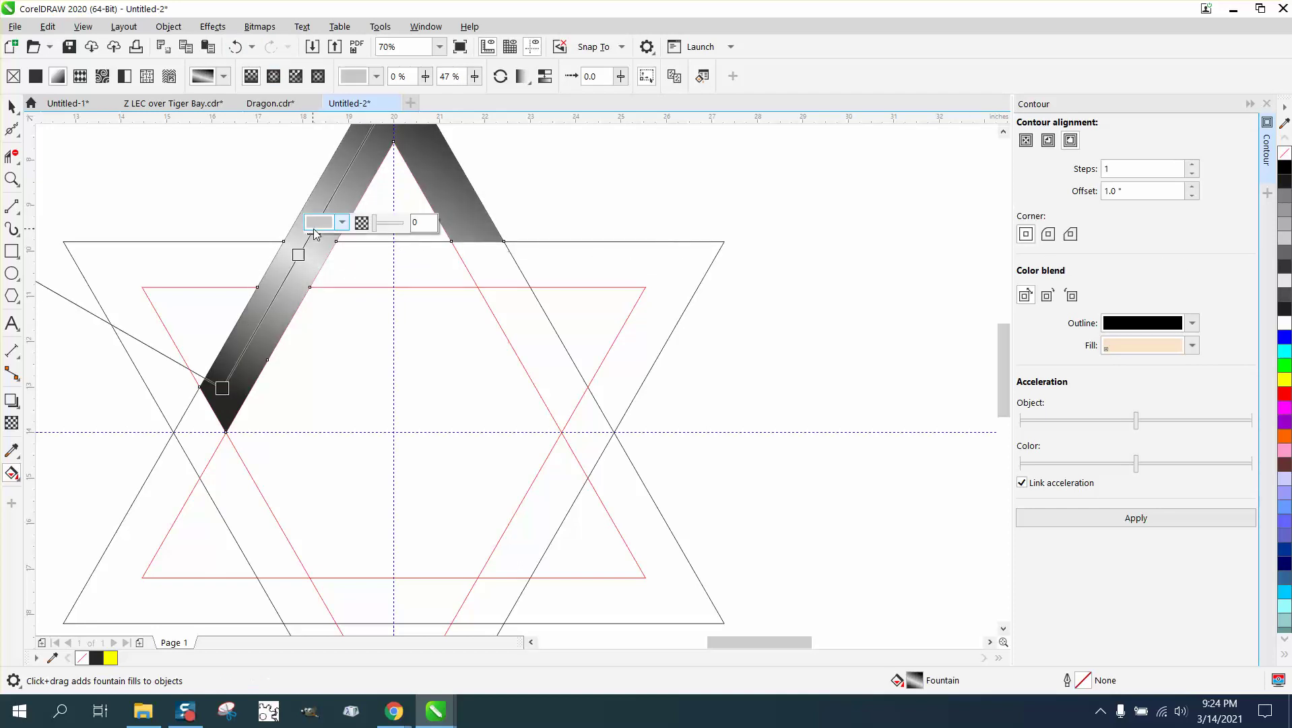
{"action": "left_click", "coordinate": [342, 222]}
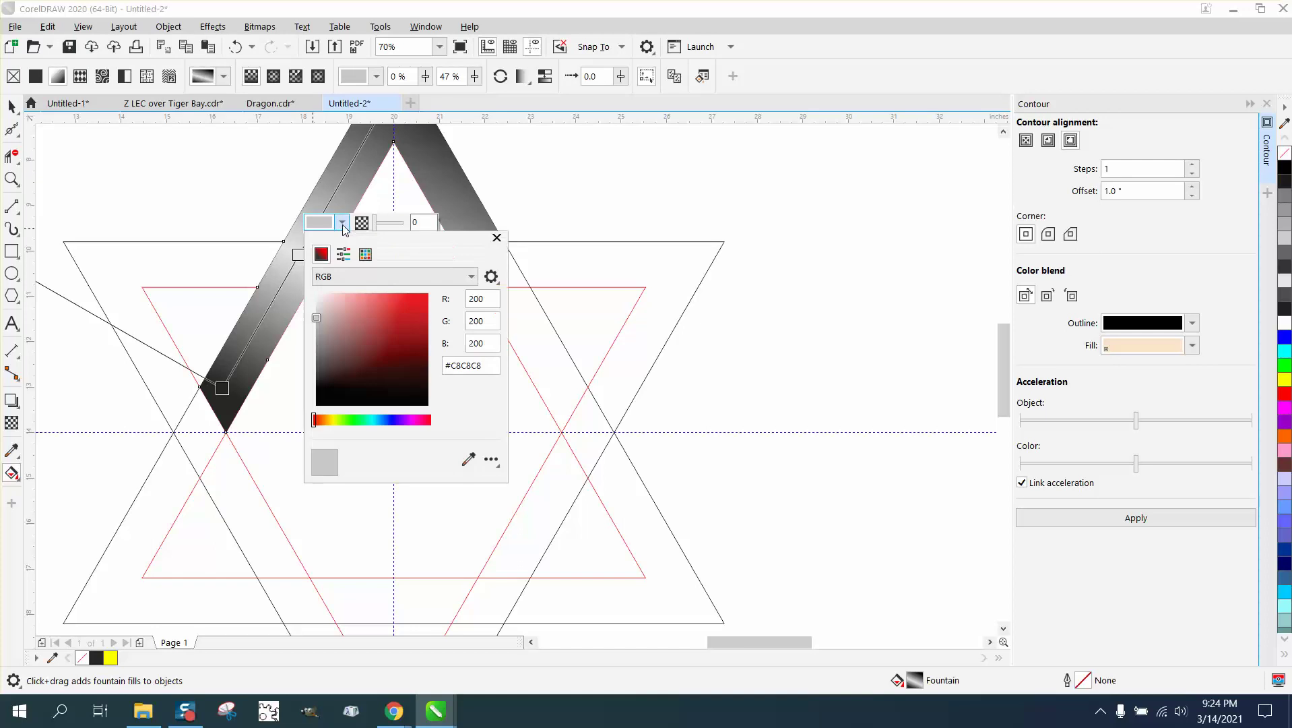
{"action": "left_click", "coordinate": [366, 255]}
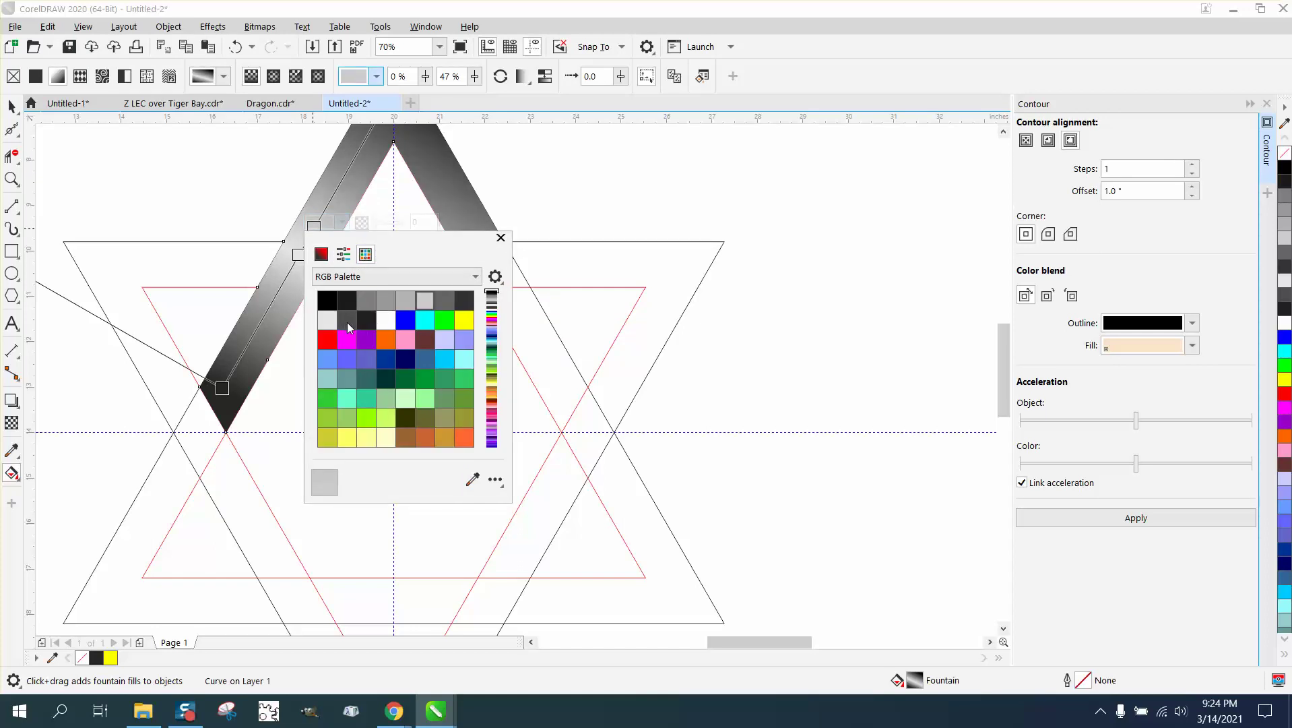
{"action": "left_click", "coordinate": [327, 321]}
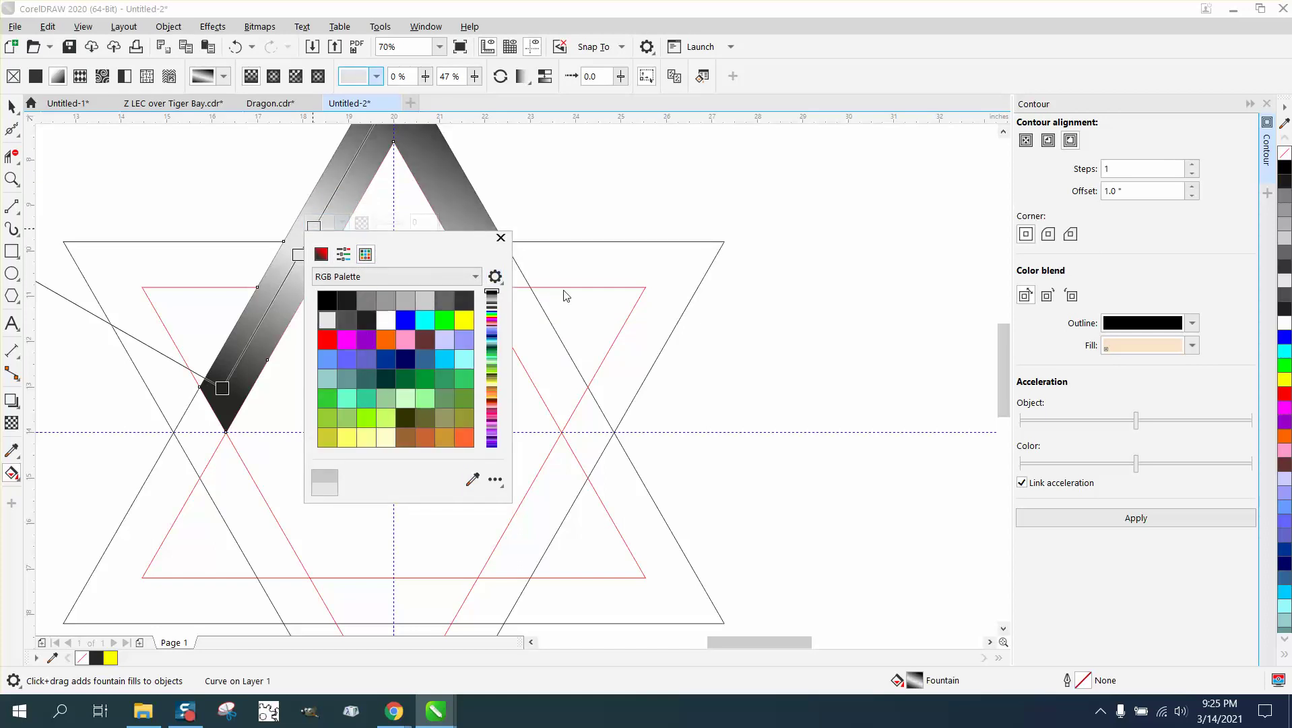
{"action": "left_click", "coordinate": [591, 222]}
{"action": "left_click_drag", "start_coordinate": [298, 254], "coordinate": [286, 277]}
{"action": "left_click", "coordinate": [12, 106]}
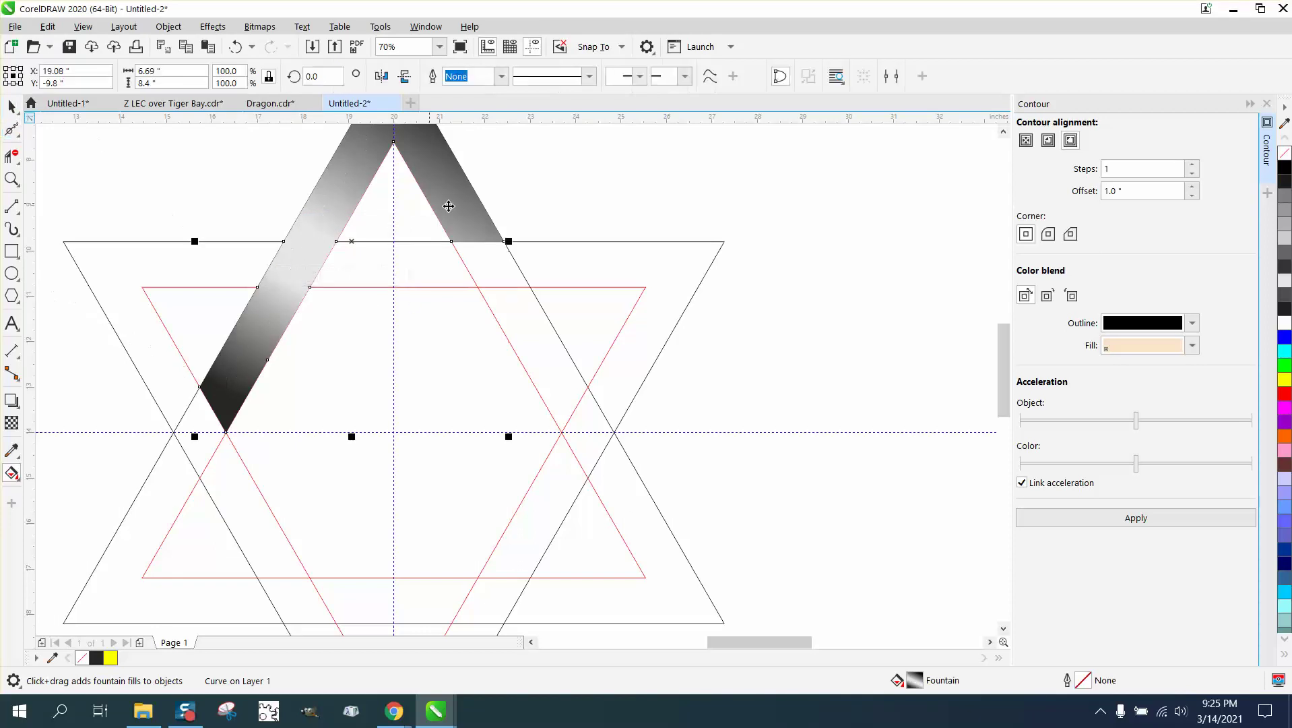
Step: Move the band's rotation centre to the centre of the star
{"action": "scroll", "coordinate": [512, 222], "scroll_direction": "down", "scroll_amount": 3}
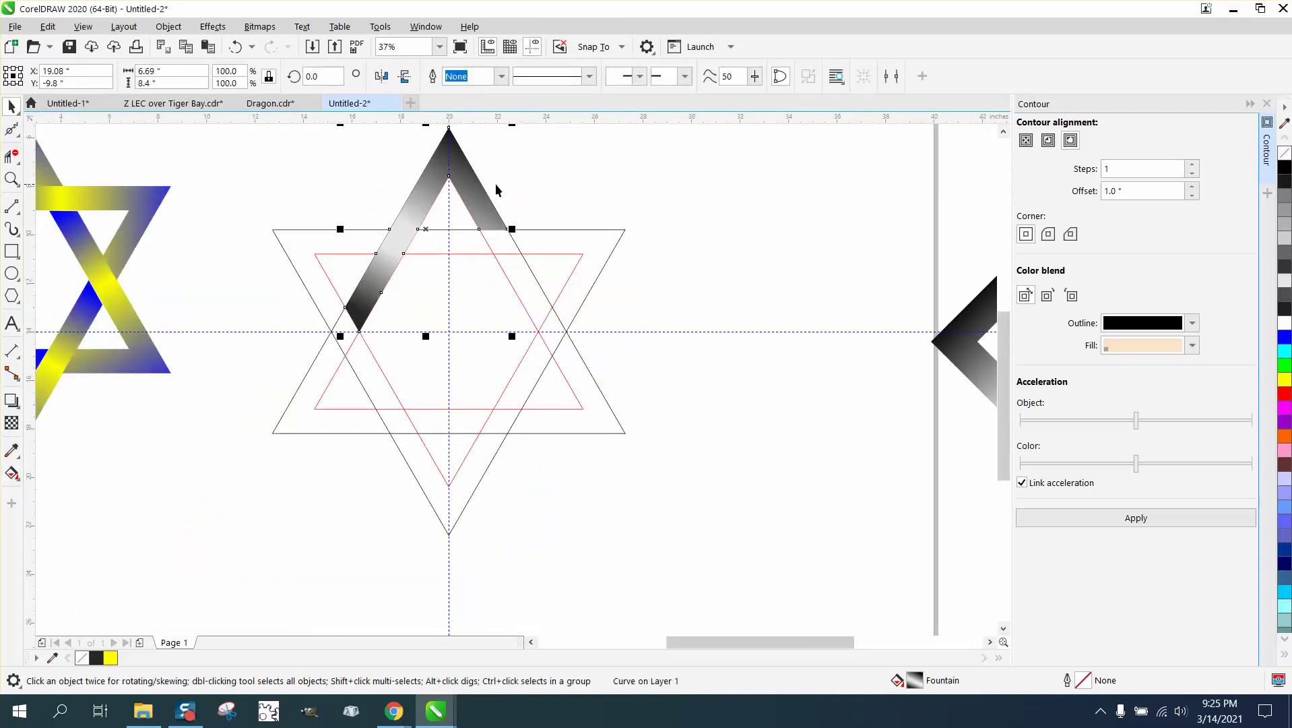
{"action": "left_click", "coordinate": [476, 182]}
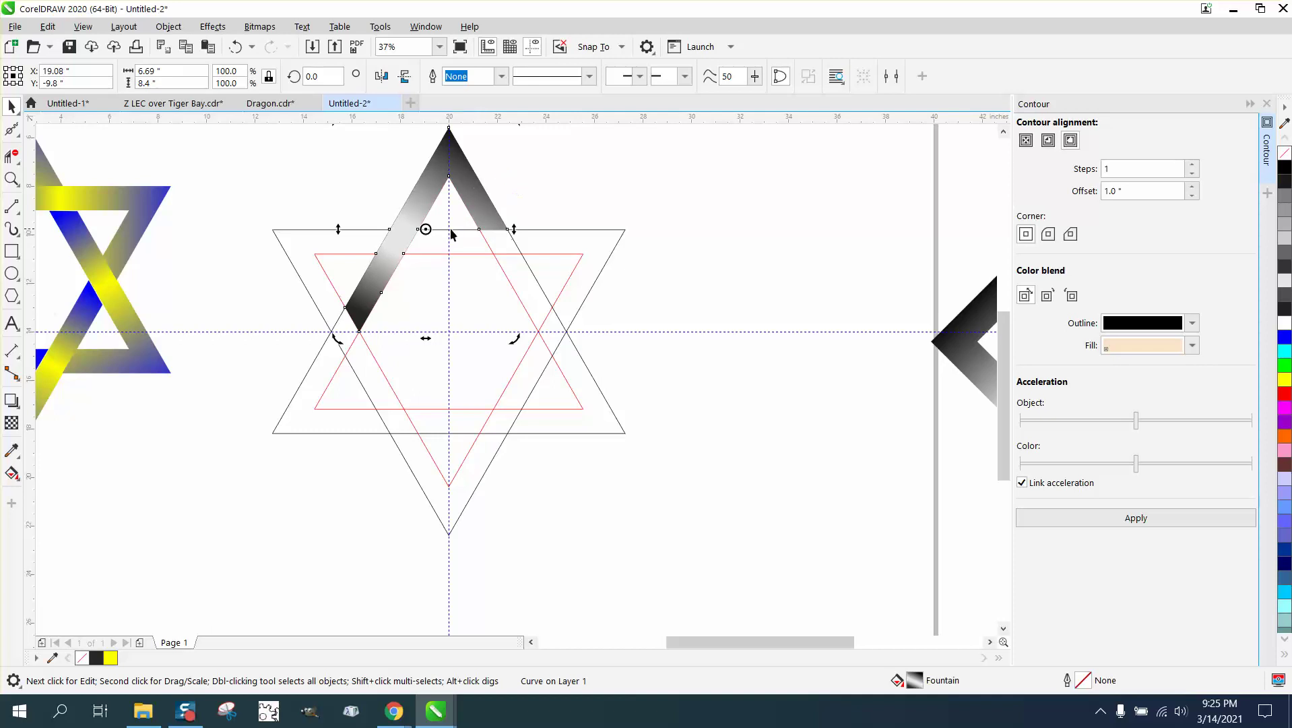
{"action": "left_click_drag", "start_coordinate": [425, 229], "coordinate": [449, 329]}
{"action": "left_click", "coordinate": [597, 168]}
{"action": "left_click", "coordinate": [483, 198]}
{"action": "left_click", "coordinate": [483, 198]}
Step: Create band copies rotated 60° and 120°, then repeat with Ctrl+R to complete all six bands
{"action": "left_click", "coordinate": [328, 77]}
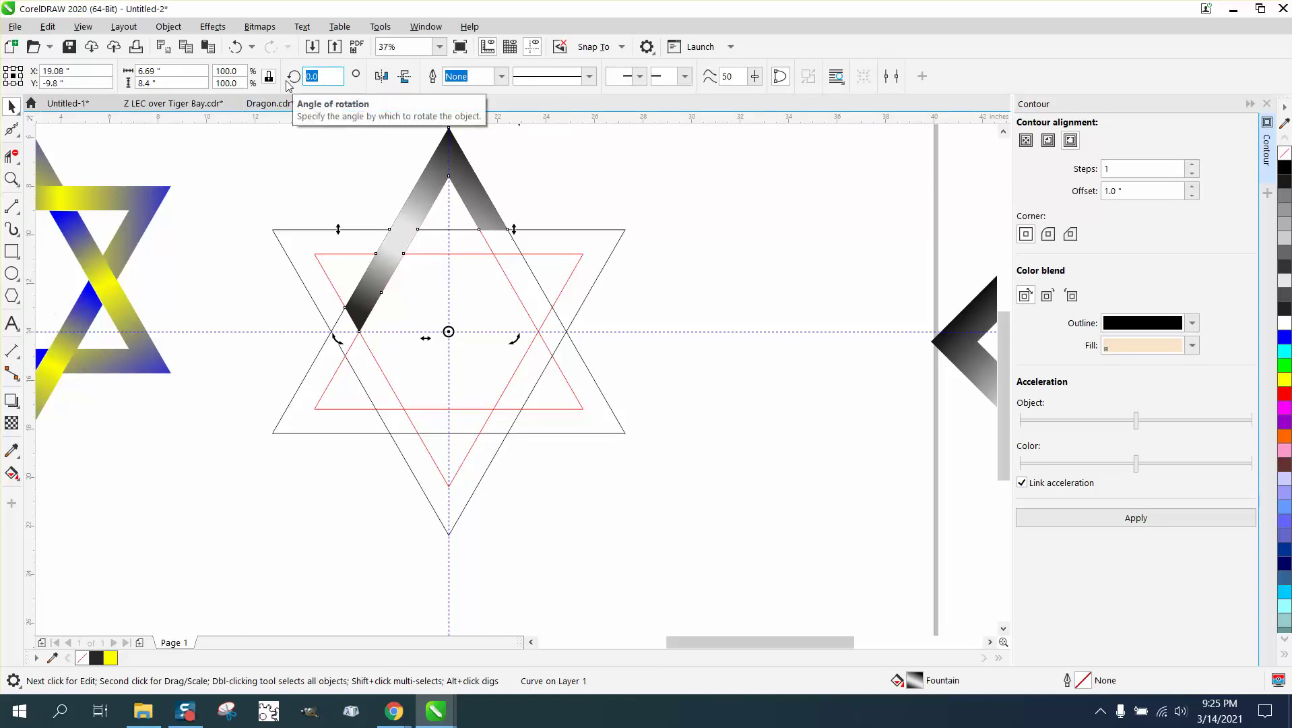
{"action": "type", "text": "60"}
{"action": "key", "text": "Return"}
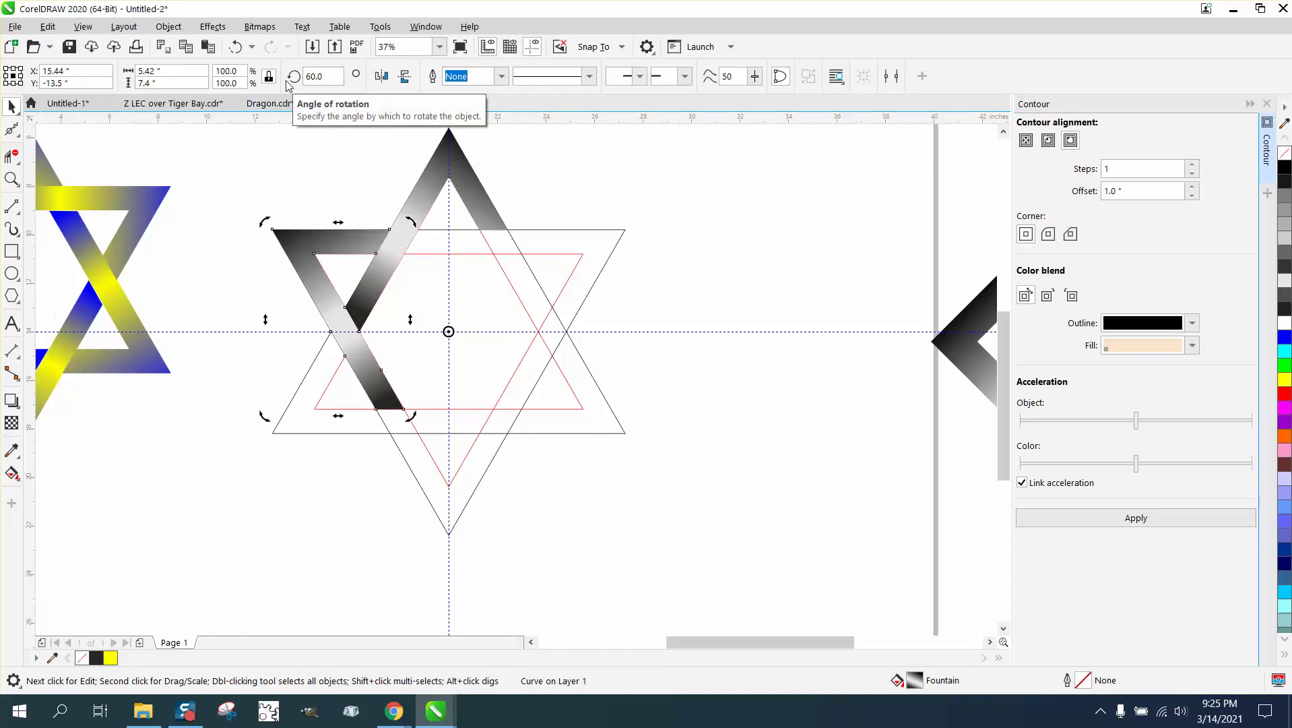
{"action": "left_click", "coordinate": [328, 77]}
{"action": "type", "text": "12"}
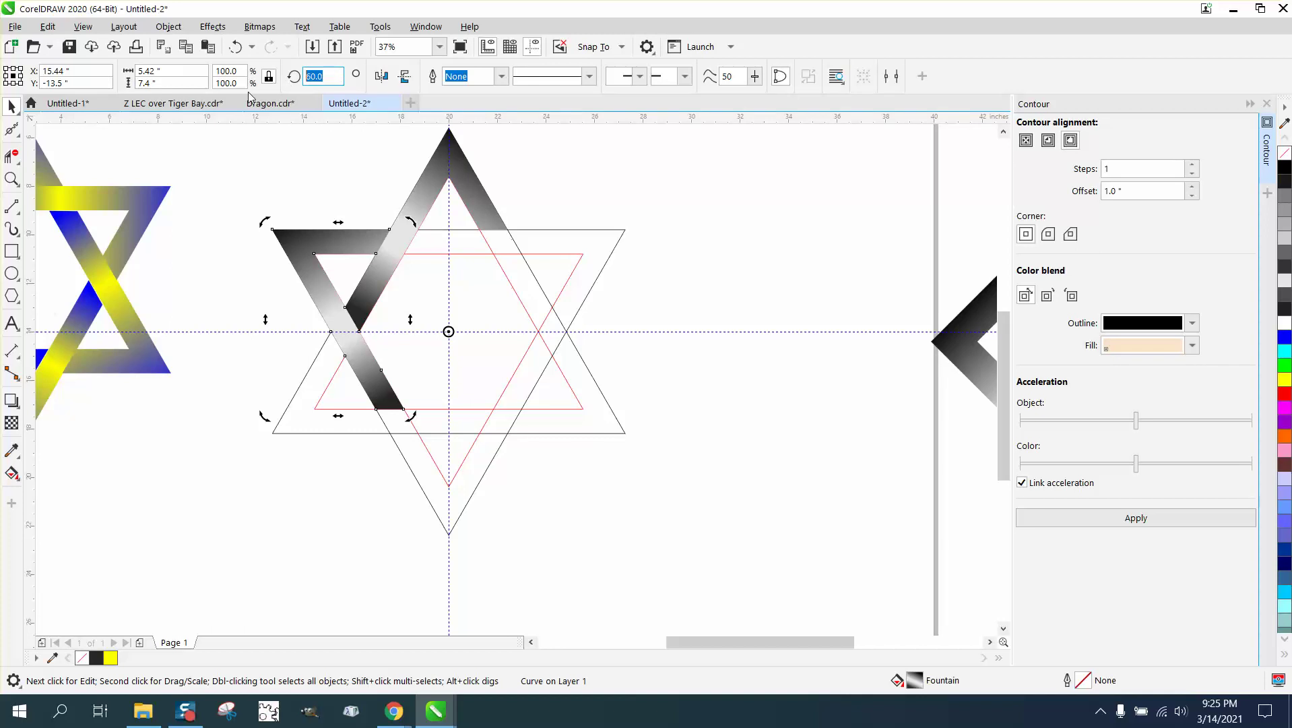
{"action": "type", "text": "0"}
{"action": "key", "text": "Return"}
{"action": "key", "text": "ctrl+r"}
{"action": "key", "text": "ctrl+r"}
{"action": "key", "text": "ctrl+r"}
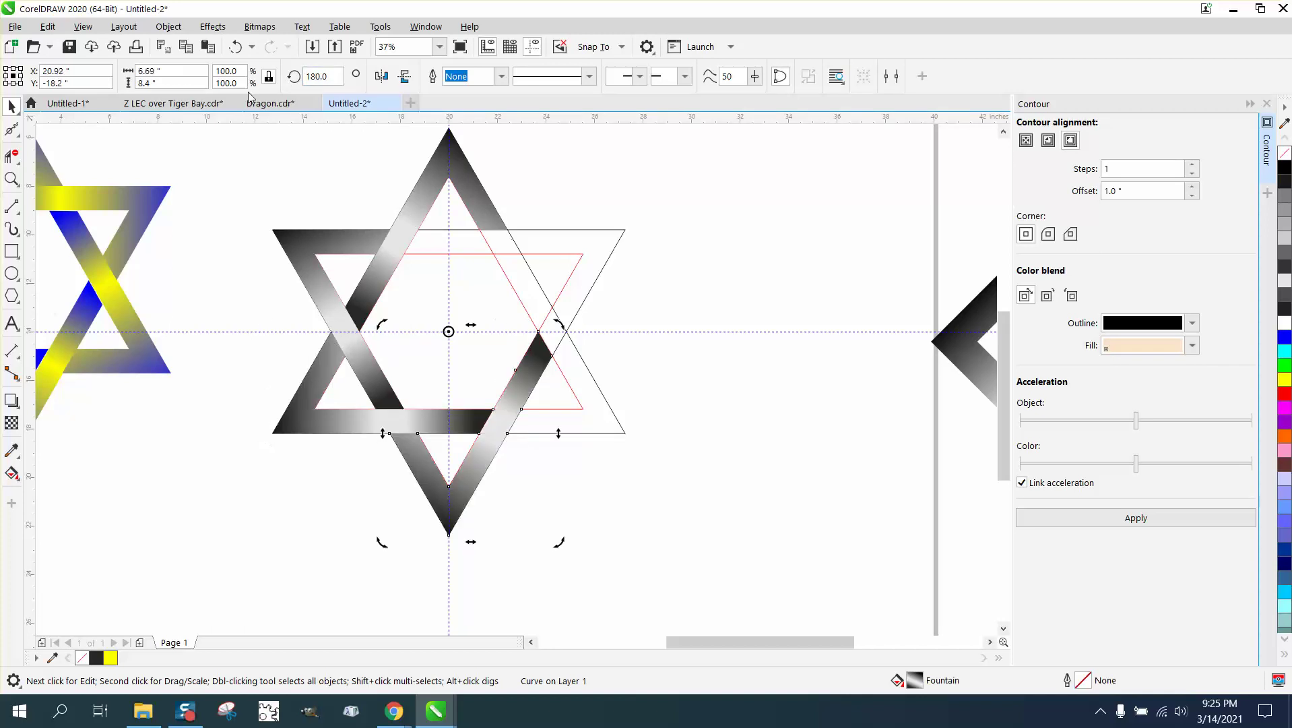
{"action": "scroll", "coordinate": [409, 140], "scroll_direction": "down", "scroll_amount": 3}
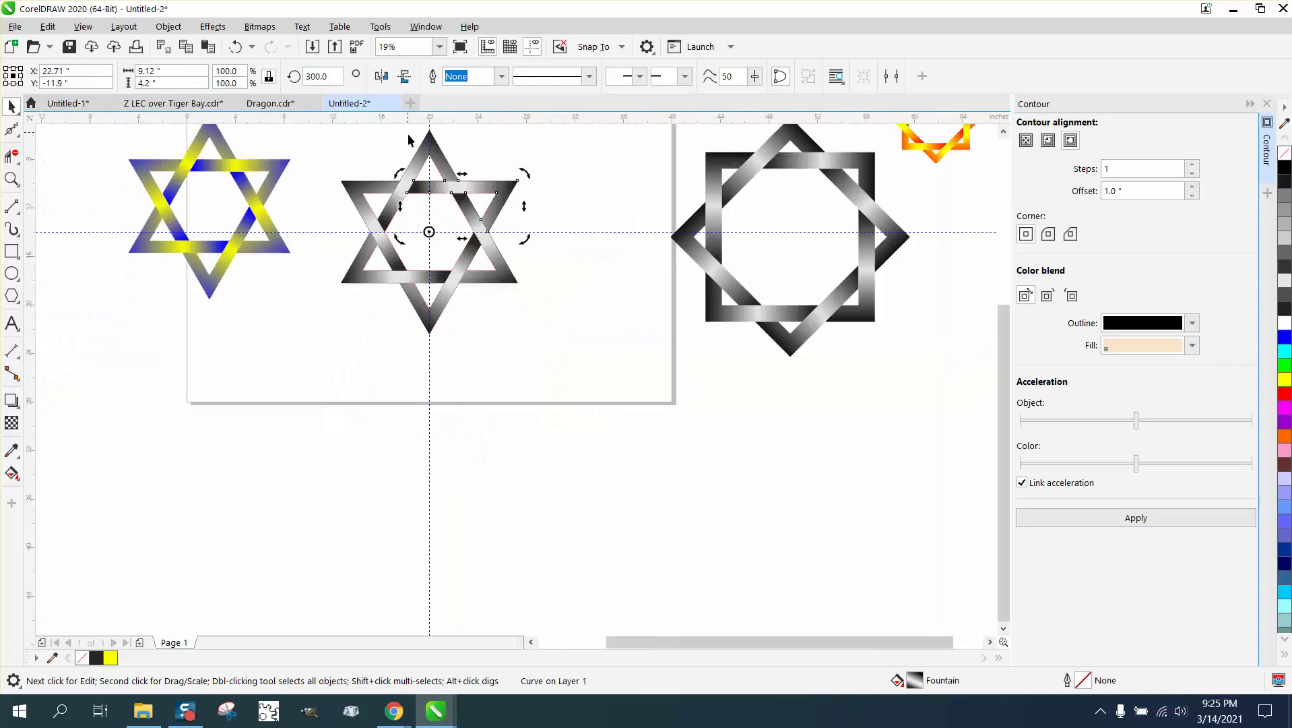
Step: Select the ten middle-star pieces, remove their outline, and scale them down to 7.27 × 8.4 in
{"action": "left_click_drag", "start_coordinate": [317, 125], "coordinate": [458, 283]}
{"action": "left_click_drag", "start_coordinate": [607, 371], "coordinate": [608, 371]}
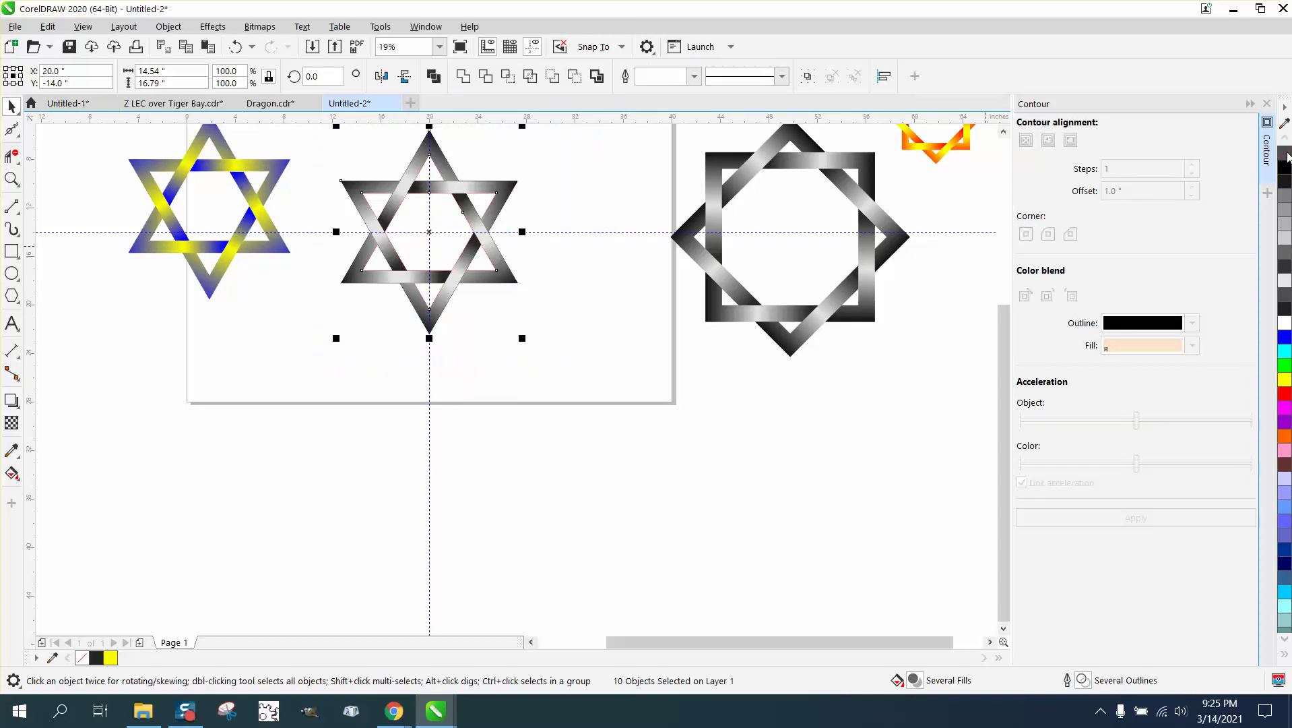
{"action": "right_click", "coordinate": [1284, 154]}
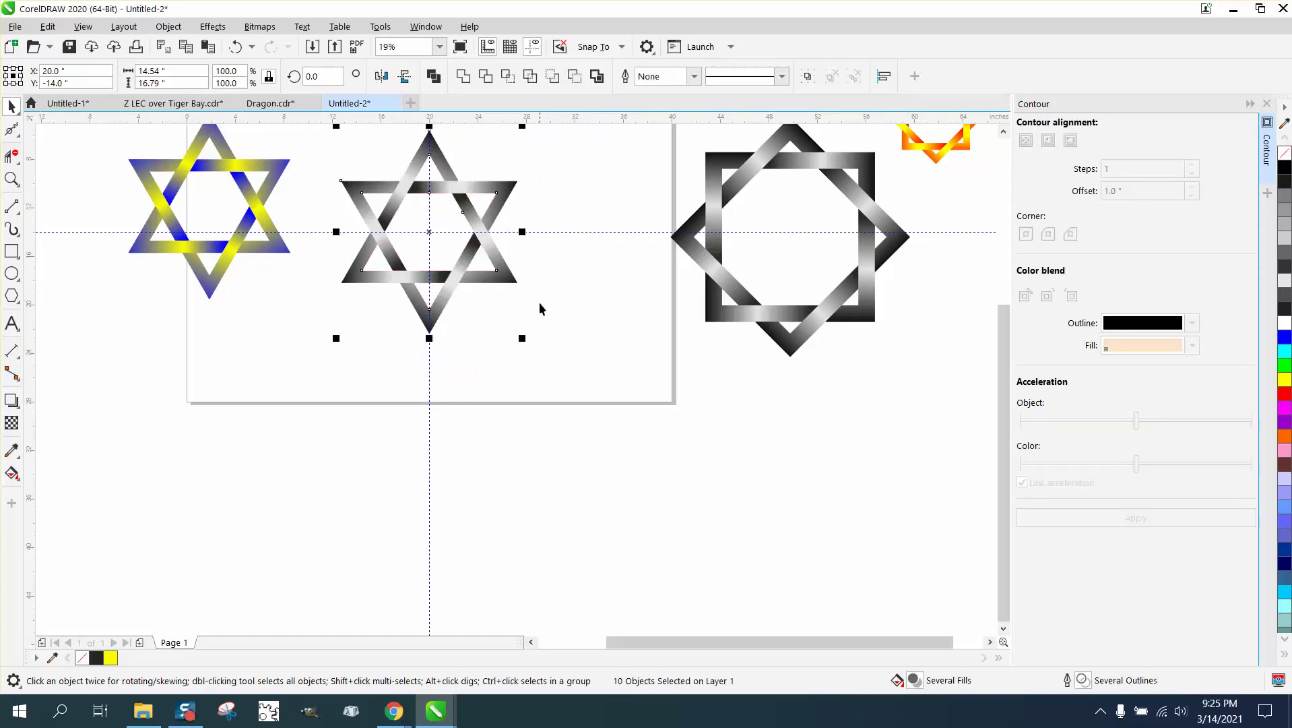
{"action": "left_click_drag", "start_coordinate": [524, 342], "coordinate": [437, 239]}
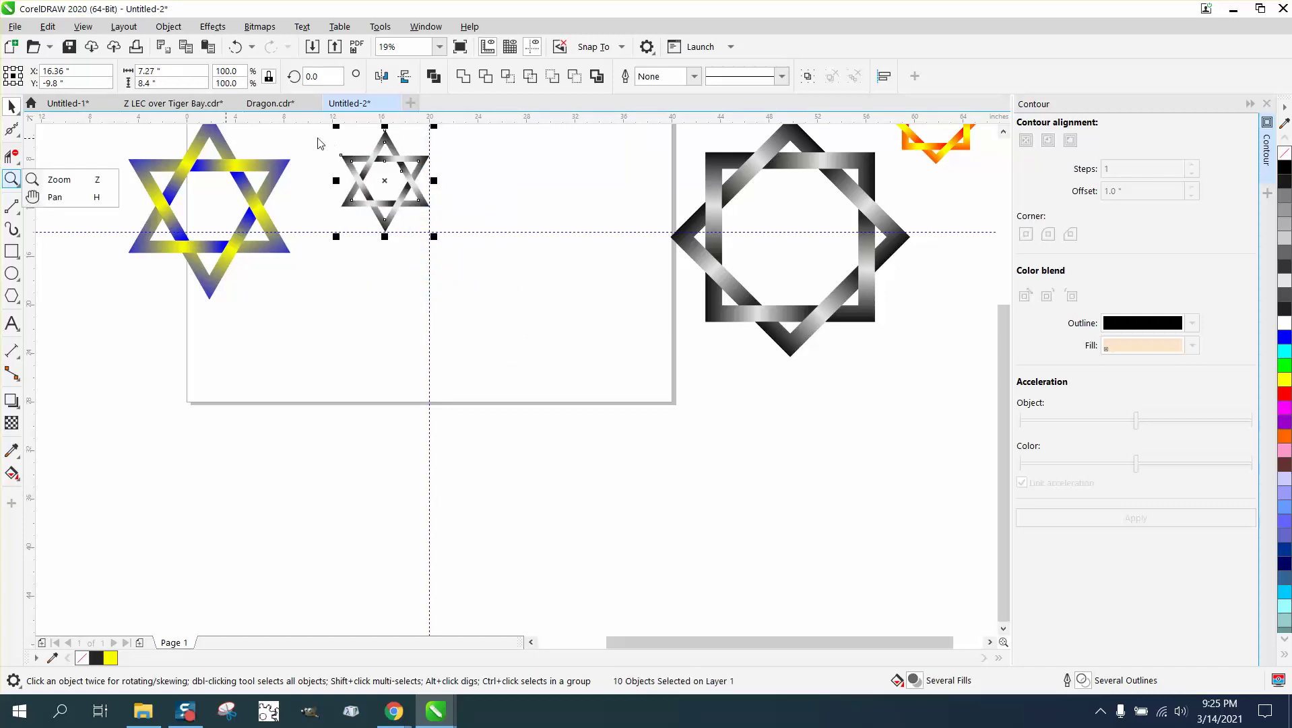
{"action": "left_click", "coordinate": [12, 178]}
{"action": "left_click_drag", "start_coordinate": [334, 150], "coordinate": [452, 232]}
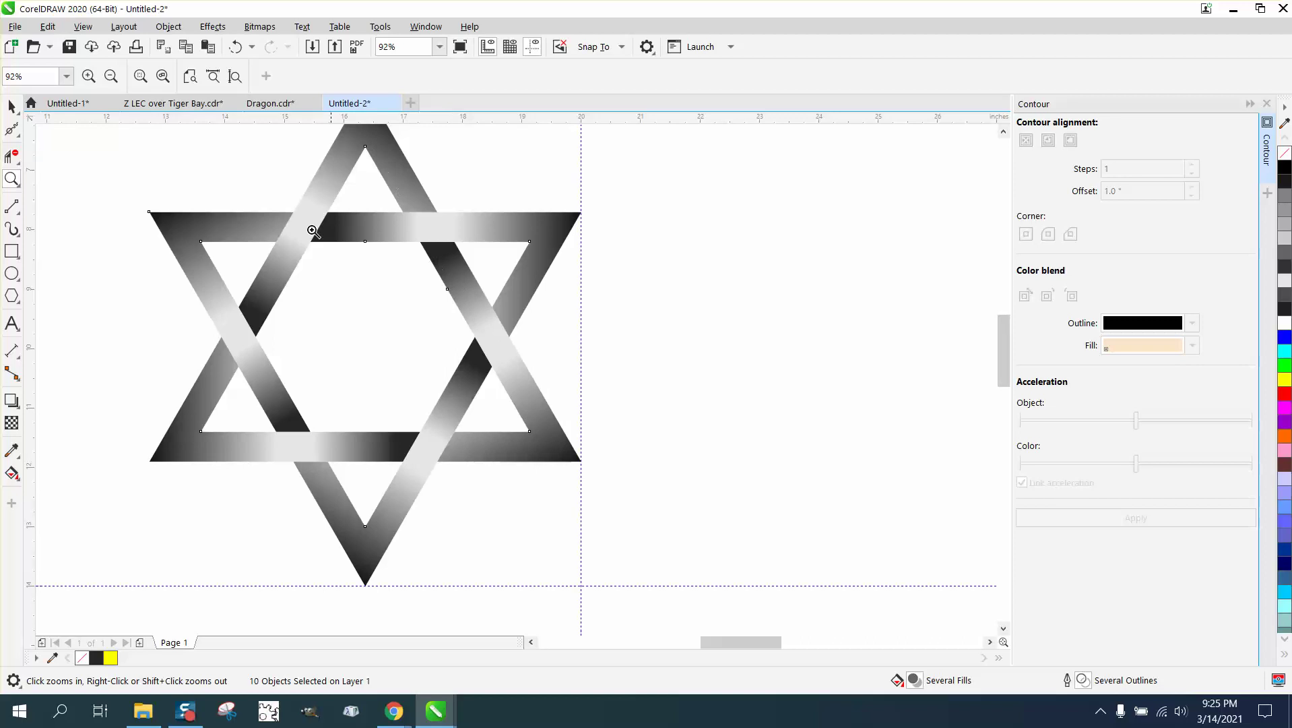
{"action": "scroll", "coordinate": [549, 413], "scroll_direction": "down", "scroll_amount": 2}
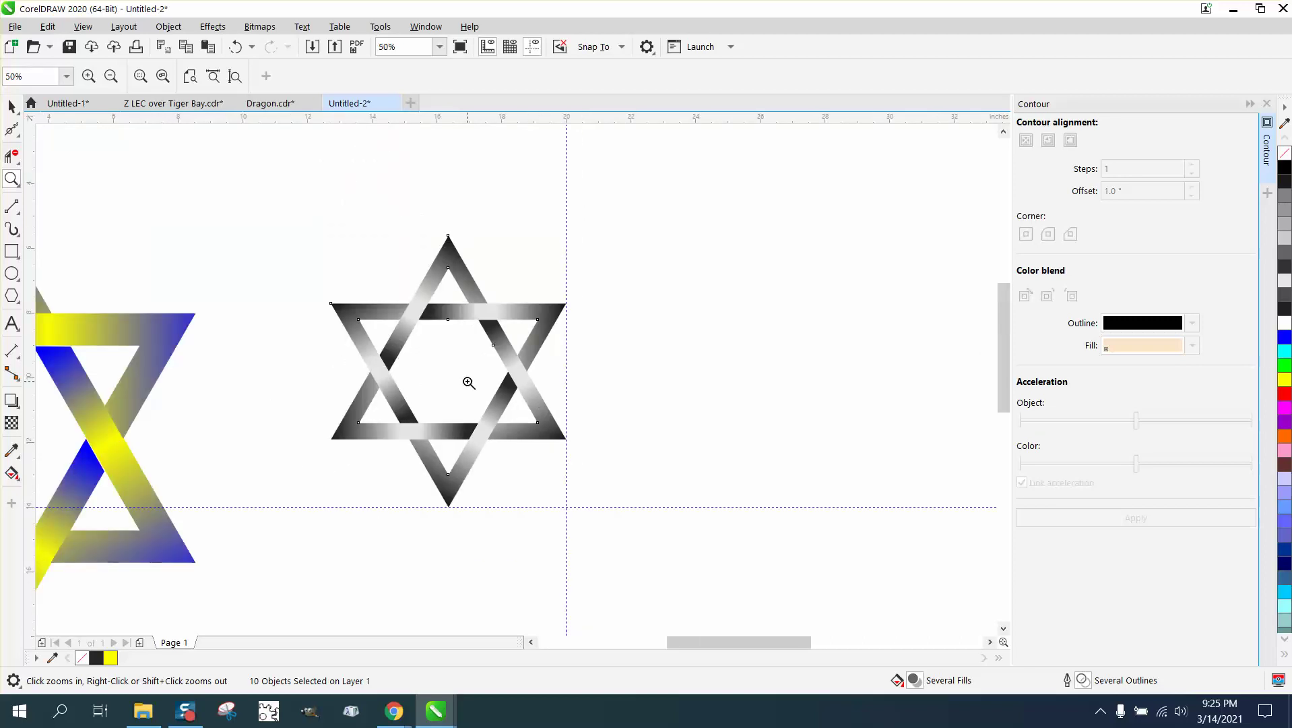
{"action": "scroll", "coordinate": [511, 371], "scroll_direction": "down", "scroll_amount": 2}
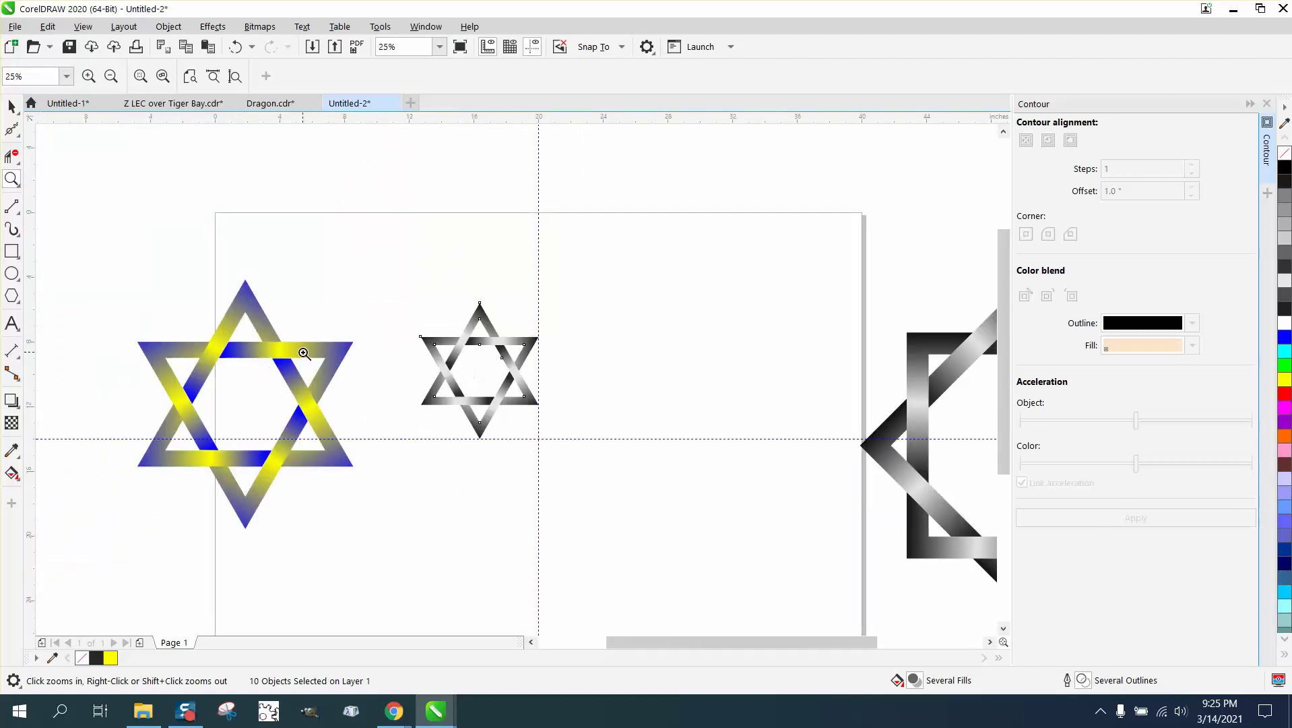